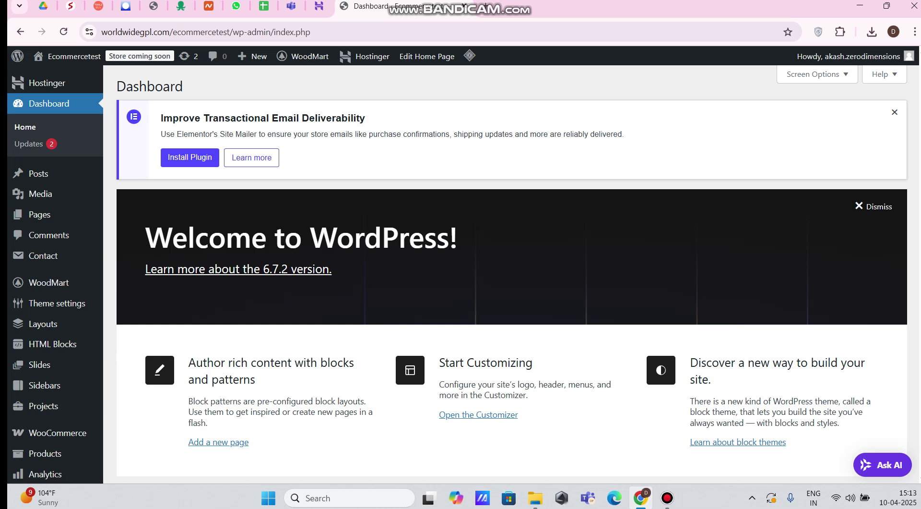
Open the list of all products in the store's admin area.
{"action": "scroll", "coordinate": [48, 211], "scroll_direction": "down", "scroll_amount": 3}
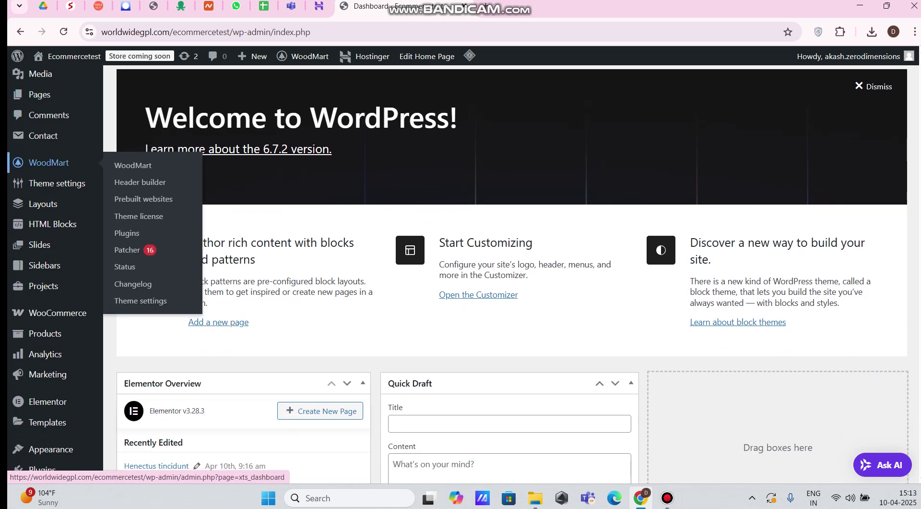
{"action": "mouse_move", "coordinate": [53, 223]}
{"action": "scroll", "coordinate": [48, 226], "scroll_direction": "down", "scroll_amount": 1}
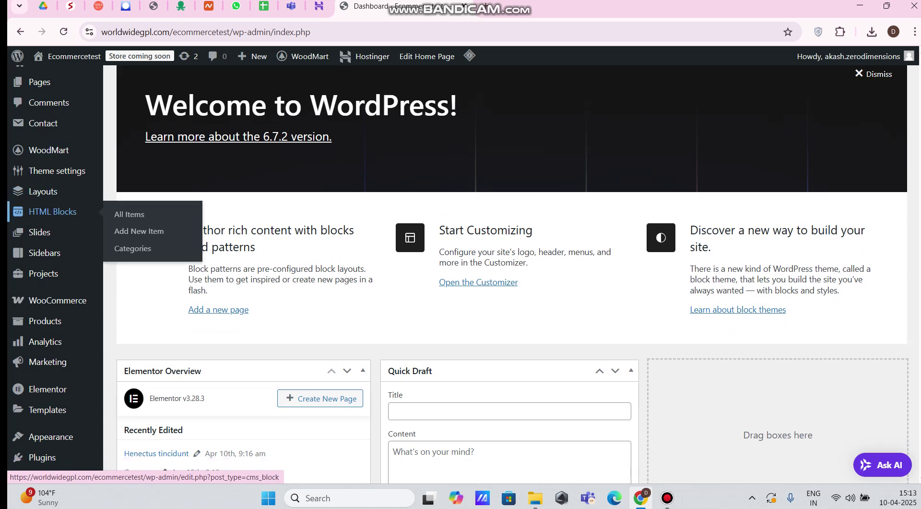
{"action": "scroll", "coordinate": [48, 225], "scroll_direction": "down", "scroll_amount": 2}
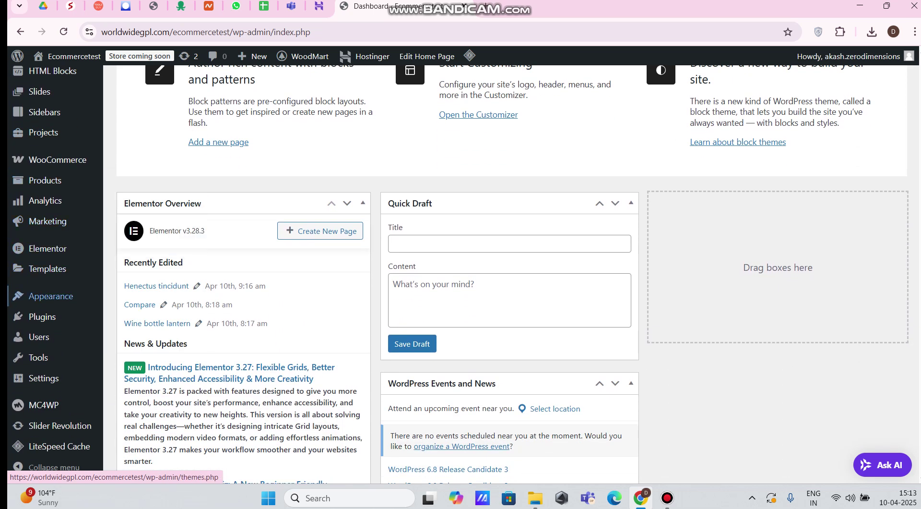
{"action": "mouse_move", "coordinate": [48, 336]}
{"action": "scroll", "coordinate": [48, 336], "scroll_direction": "up", "scroll_amount": 1}
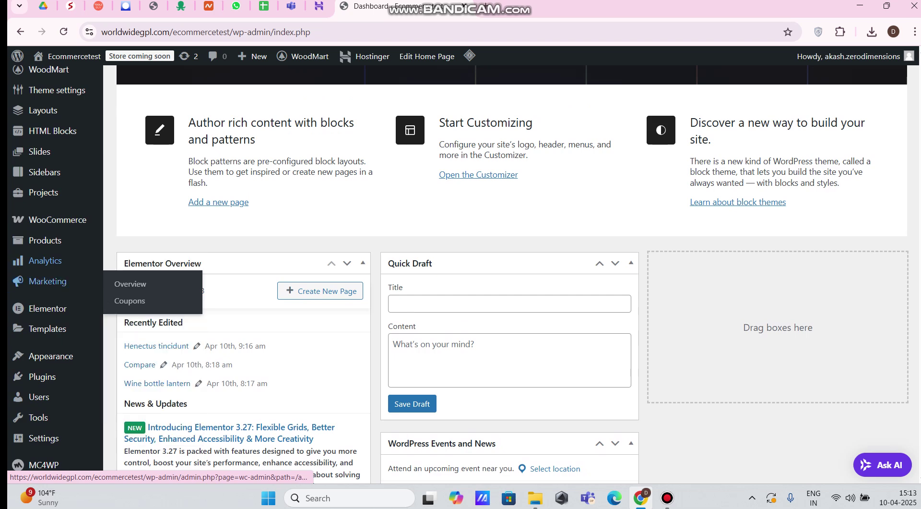
{"action": "mouse_move", "coordinate": [48, 240]}
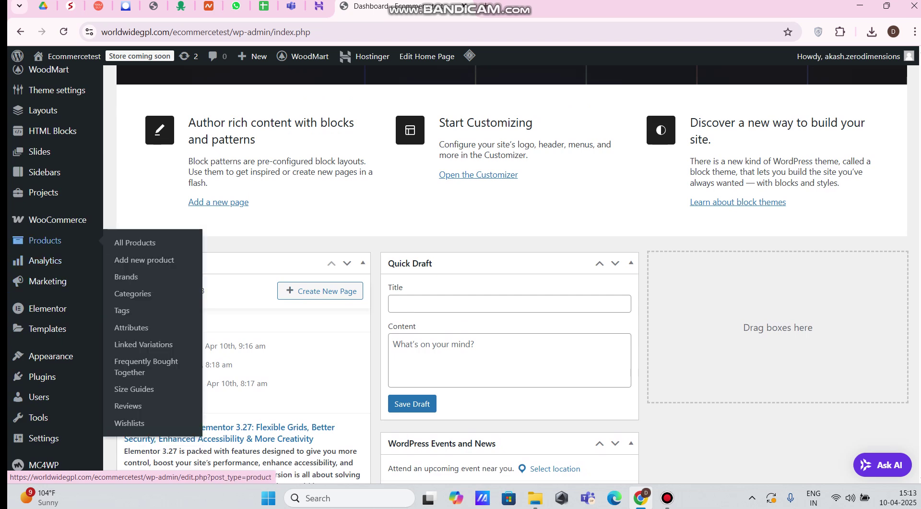
{"action": "left_click", "coordinate": [135, 242]}
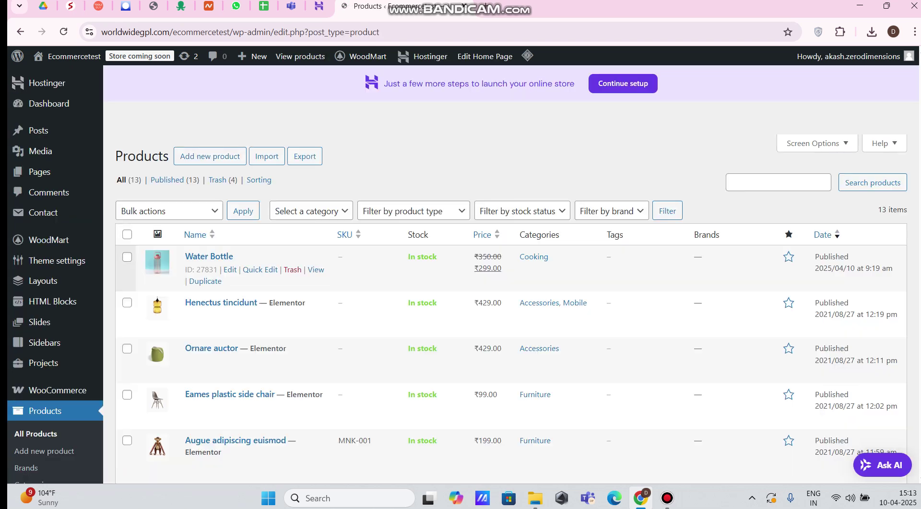
Start a new product and name it "Samsung s24".
{"action": "left_click", "coordinate": [210, 155]}
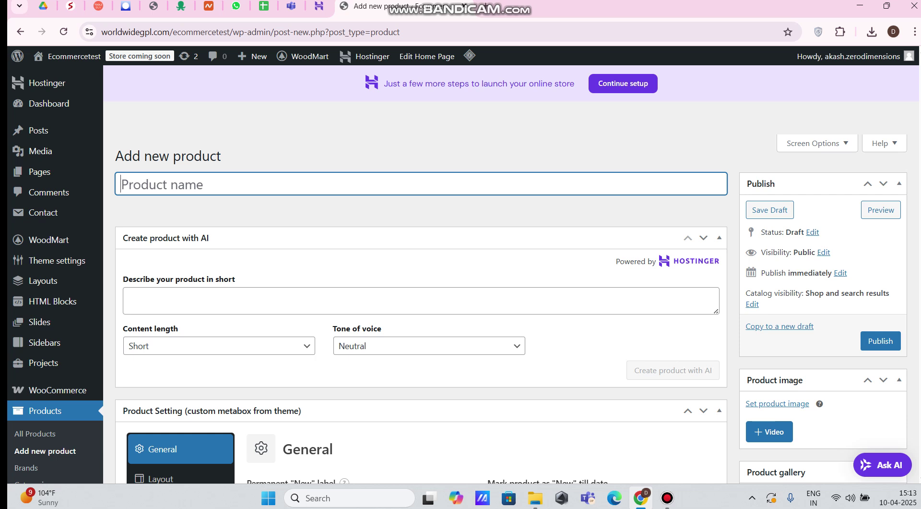
{"action": "type", "text": "Sam"}
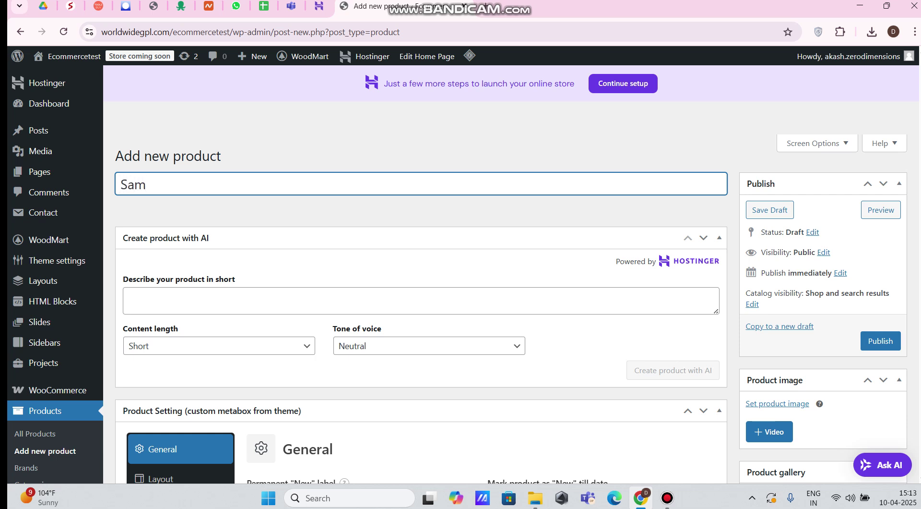
{"action": "type", "text": "sung s24"}
Write the product description as "From USA piece" with "Specs:" on a new line.
{"action": "scroll", "coordinate": [457, 274], "scroll_direction": "down", "scroll_amount": 15}
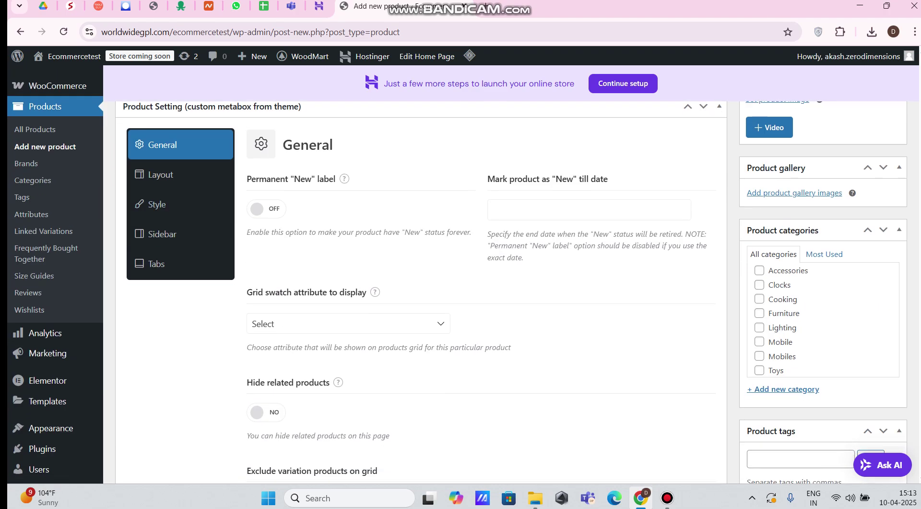
{"action": "scroll", "coordinate": [421, 288], "scroll_direction": "down", "scroll_amount": 4}
{"action": "left_click", "coordinate": [130, 162]}
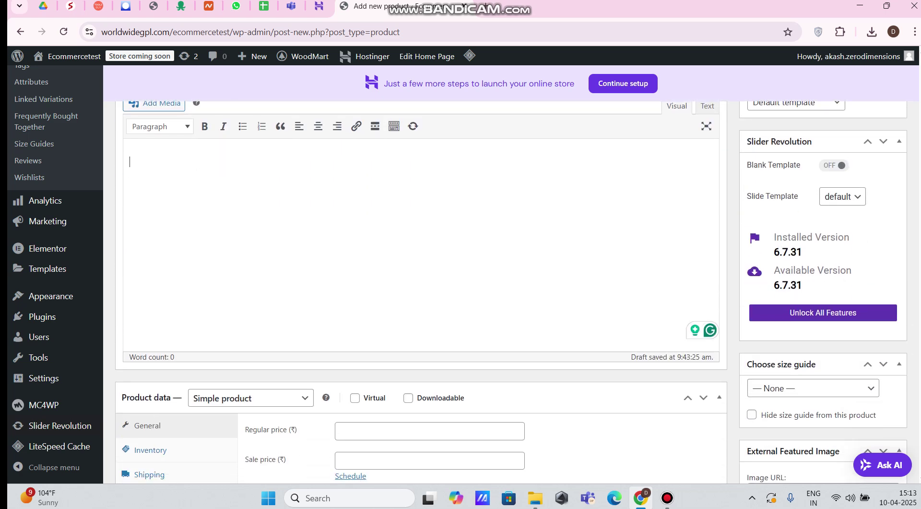
{"action": "type", "text": "From U"}
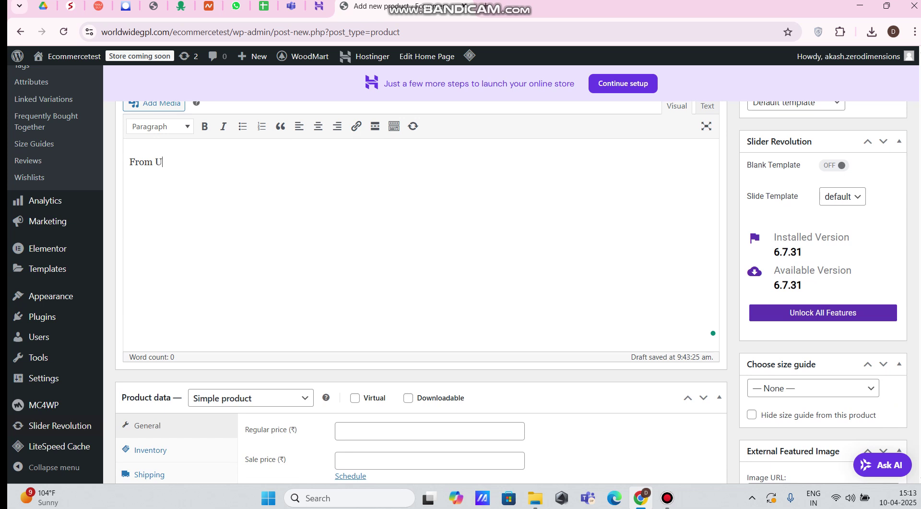
{"action": "type", "text": "SA p"}
{"action": "key", "text": "BackSpace"}
{"action": "type", "text": "piece"}
{"action": "key", "text": "Return"}
{"action": "type", "text": "Specs:"}
Set the product type to Variable product in the product data.
{"action": "scroll", "coordinate": [511, 292], "scroll_direction": "down", "scroll_amount": 4}
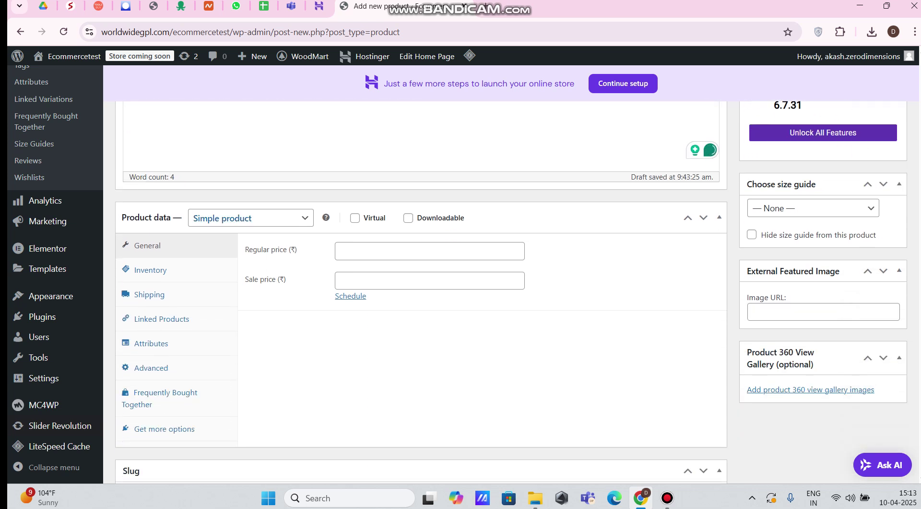
{"action": "left_click", "coordinate": [250, 218]}
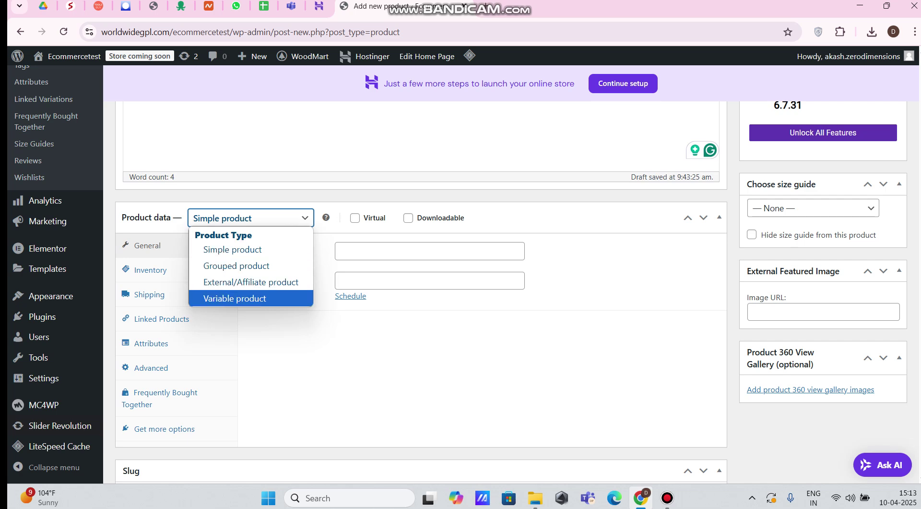
{"action": "left_click", "coordinate": [235, 298]}
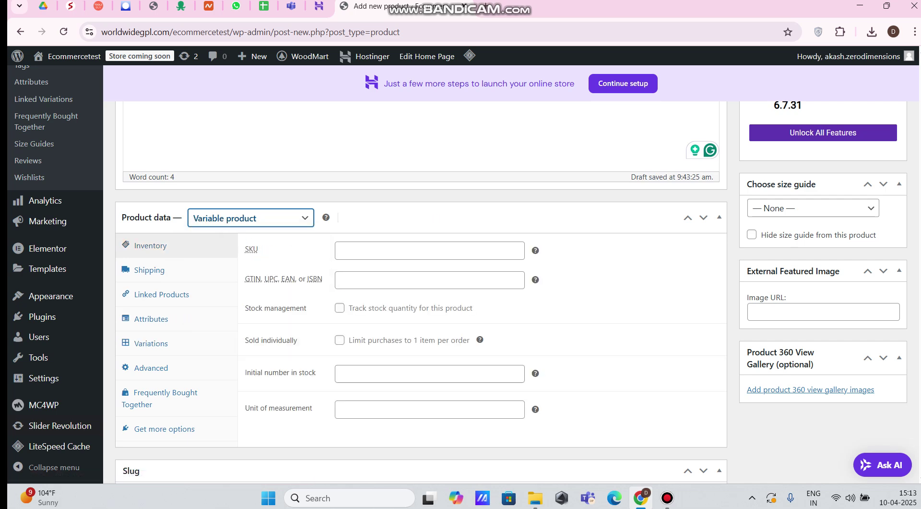
Add and save a product attribute named "Colour" with the values Green|Red|Green.
{"action": "left_click", "coordinate": [151, 319]}
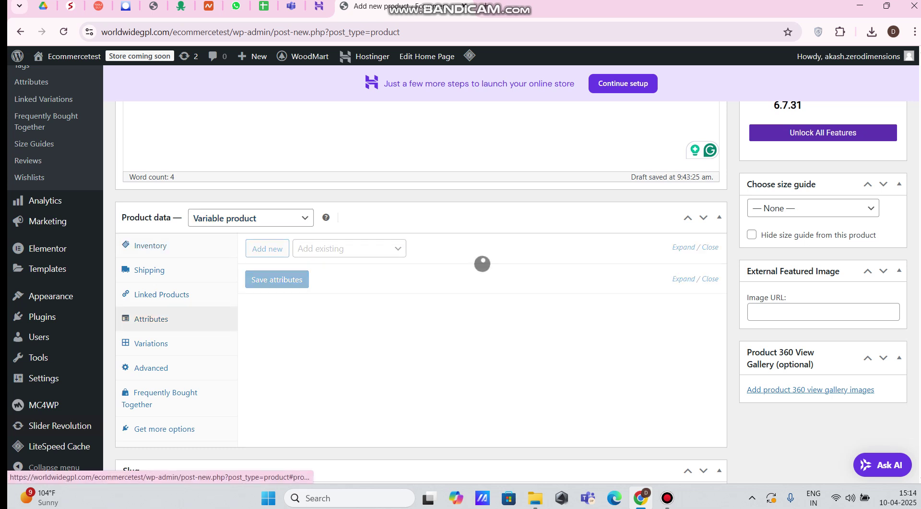
{"action": "left_click", "coordinate": [305, 322]}
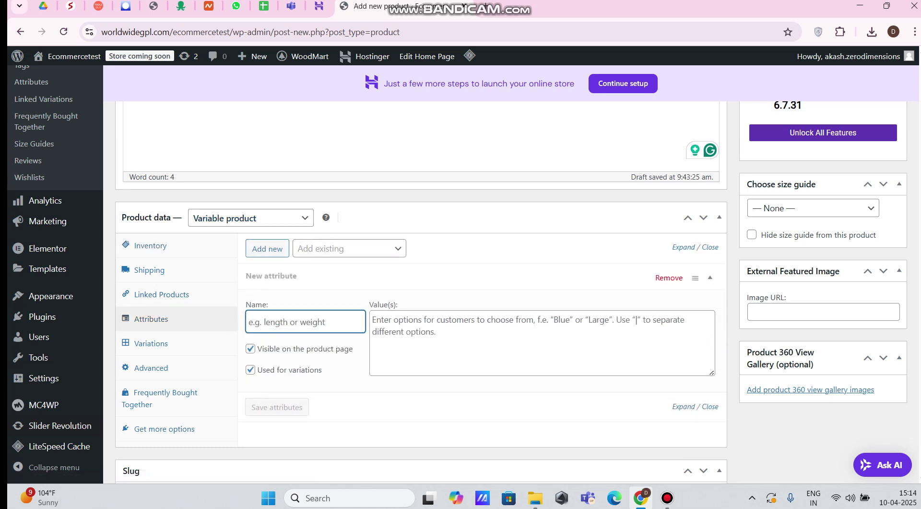
{"action": "type", "text": "Color"}
{"action": "type", "text": "r"}
{"action": "key", "text": "Tab"}
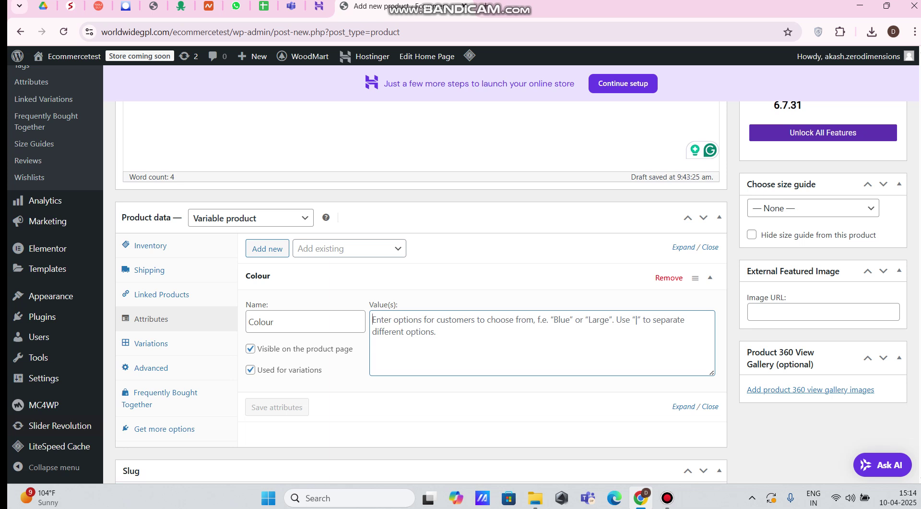
{"action": "type", "text": "Green"}
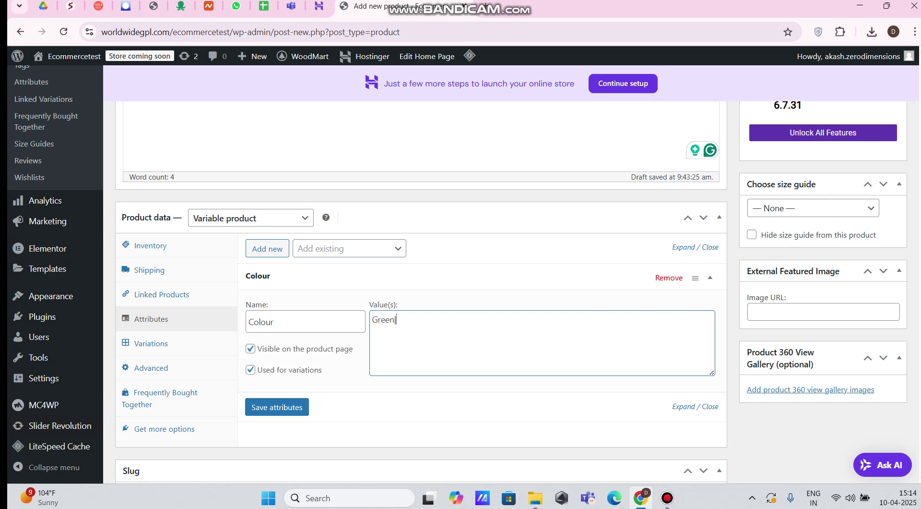
{"action": "type", "text": "|Red|Green"}
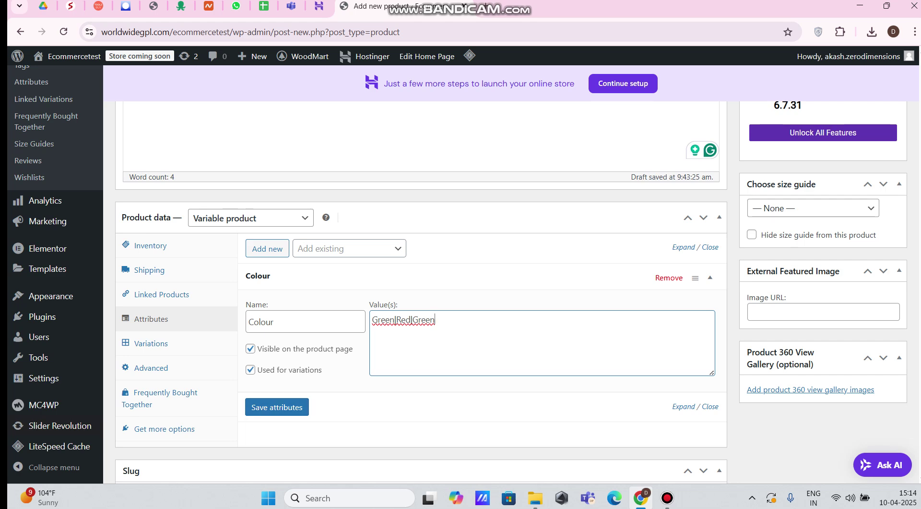
{"action": "left_click", "coordinate": [277, 406]}
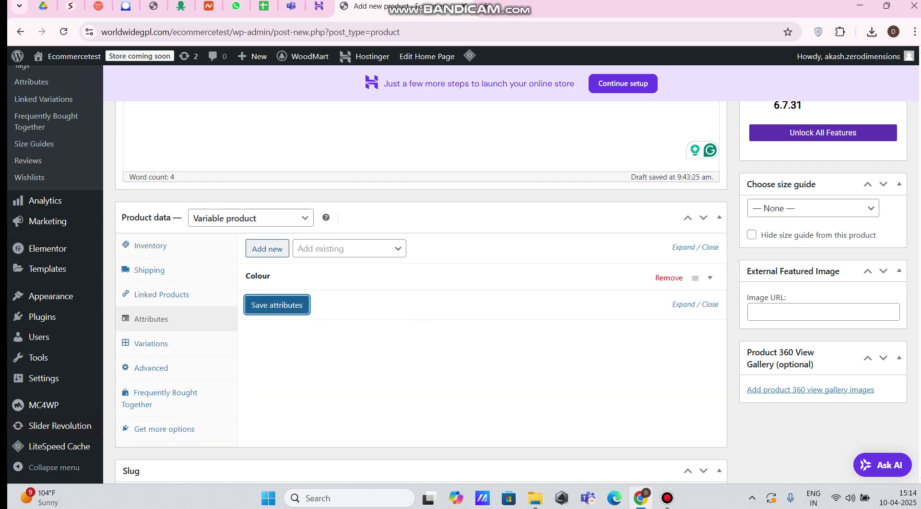
Add and save a second attribute named "Varients" with the values 128gb|256gb|512gb.
{"action": "left_click", "coordinate": [267, 248]}
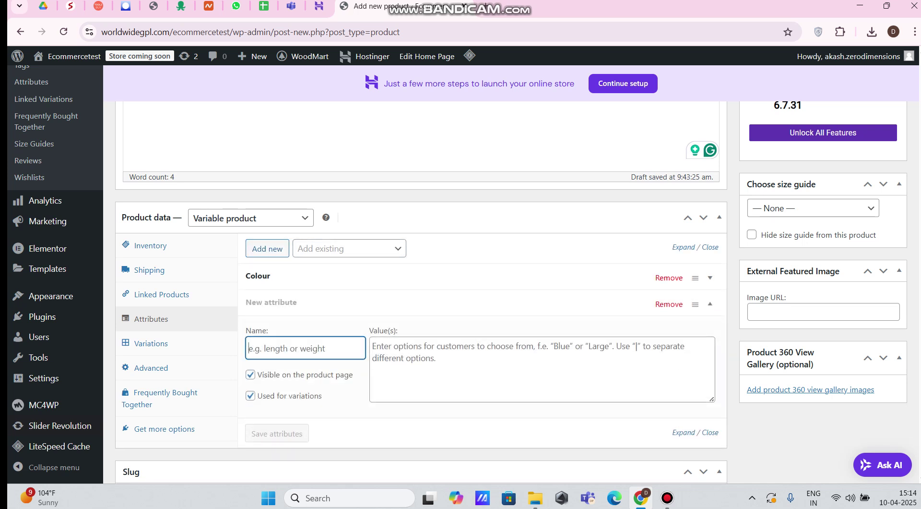
{"action": "type", "text": "Varients"}
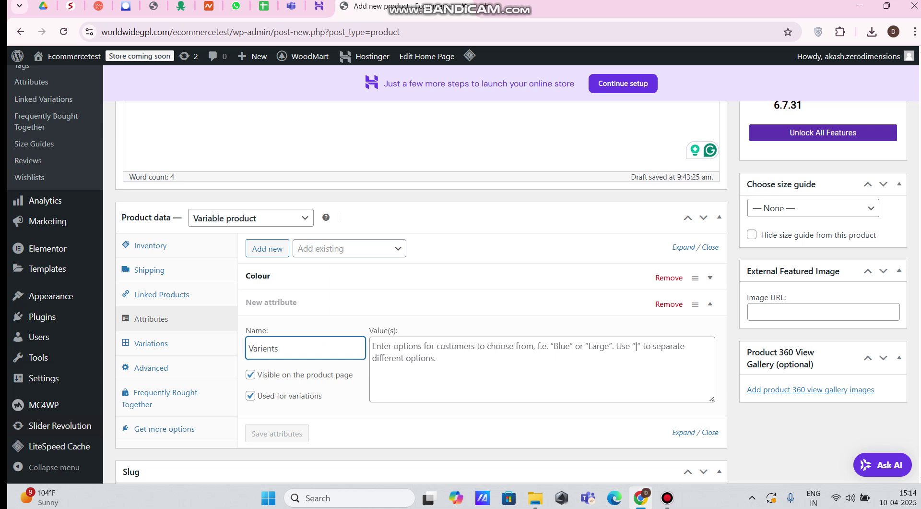
{"action": "key", "text": "Tab"}
{"action": "type", "text": "128gb"}
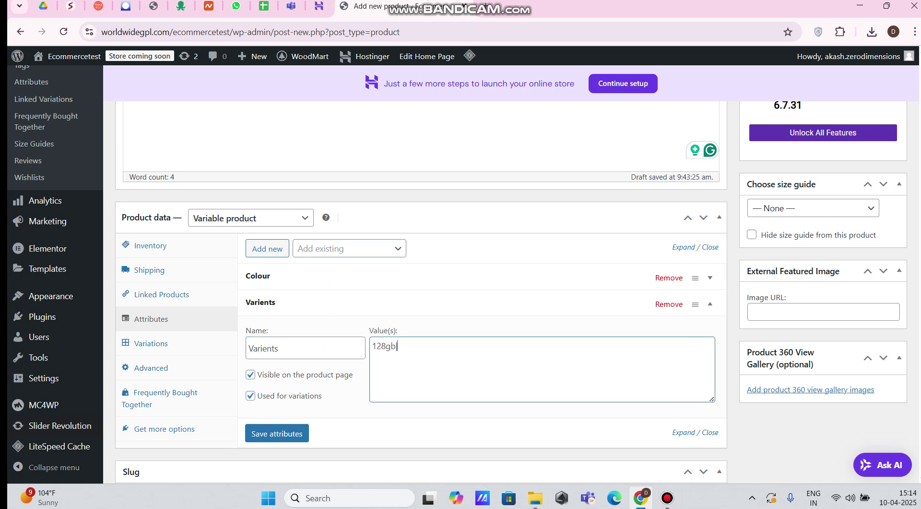
{"action": "type", "text": "|256gb|512gb"}
{"action": "left_click", "coordinate": [277, 433]}
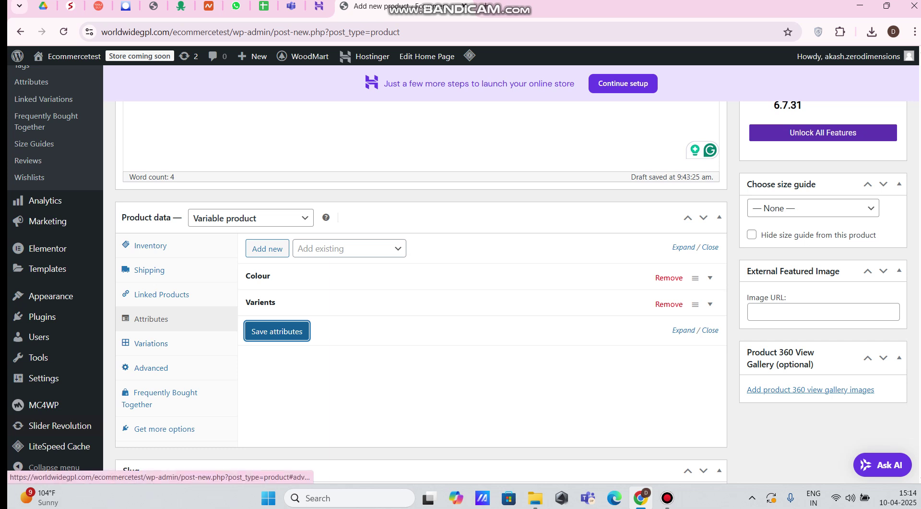
Generate the product variations from all the saved attributes.
{"action": "left_click", "coordinate": [151, 344]}
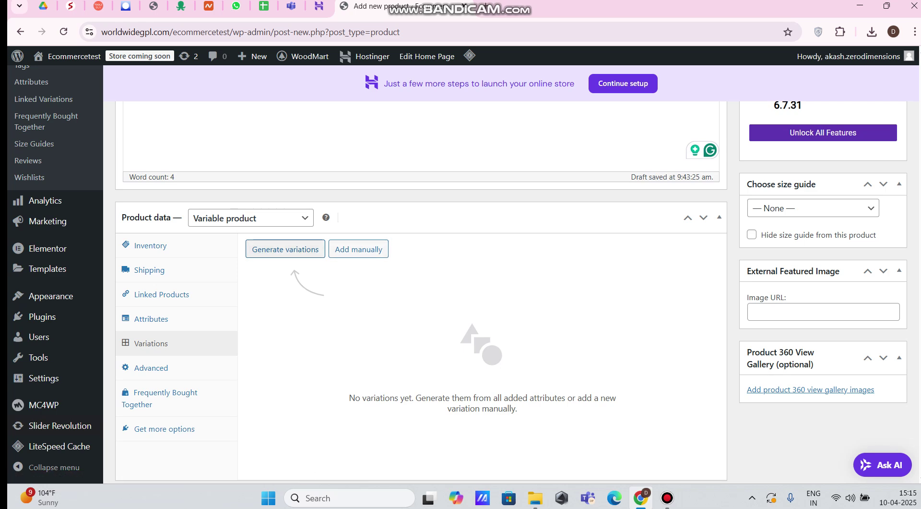
{"action": "left_click", "coordinate": [286, 249]}
{"action": "key", "text": "Return"}
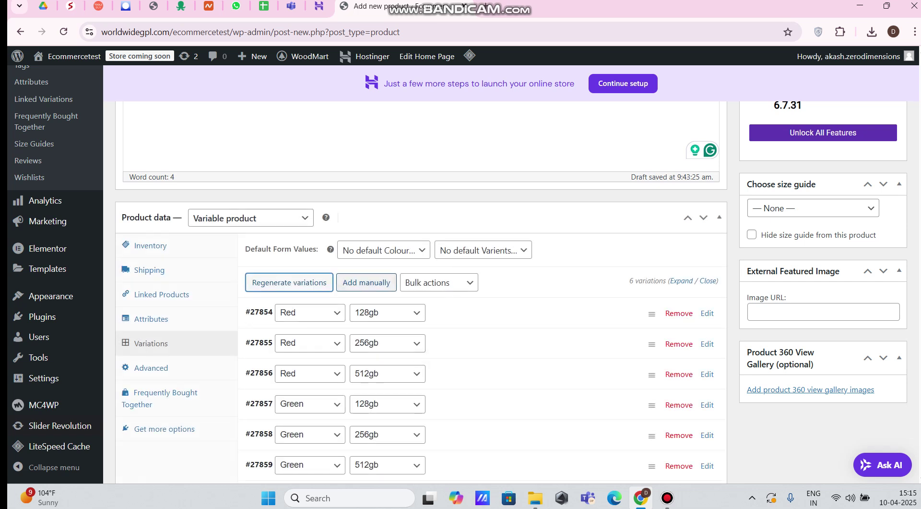
Give the Red 128gb variation a regular price of 70000 and a sale price of 50000, and save the changes.
{"action": "scroll", "coordinate": [421, 324], "scroll_direction": "down", "scroll_amount": 1}
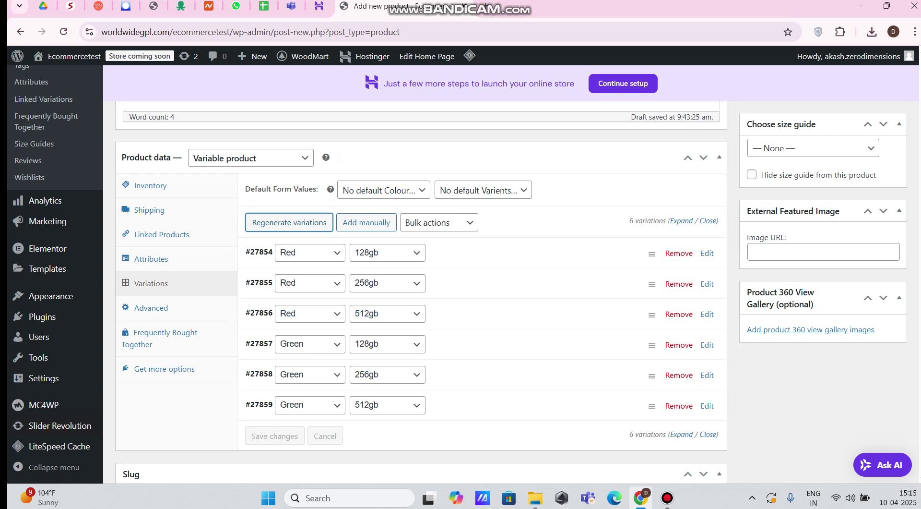
{"action": "left_click", "coordinate": [707, 253]}
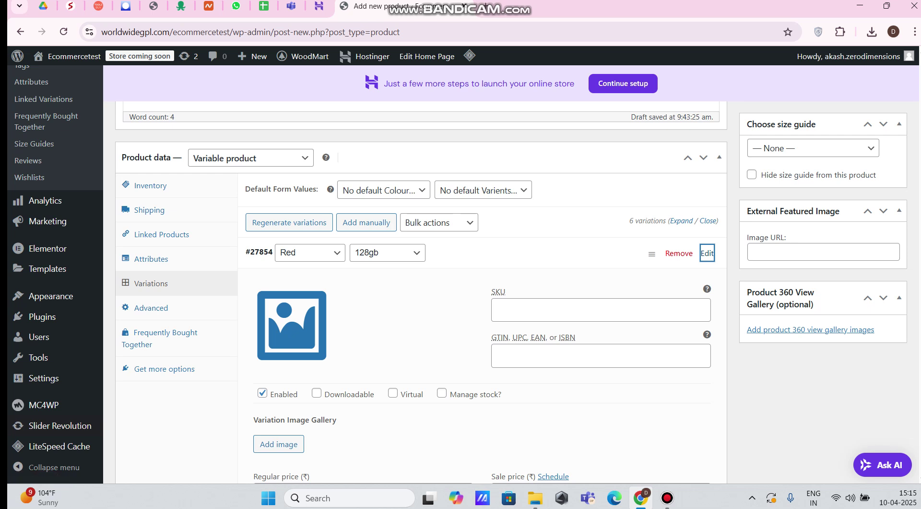
{"action": "scroll", "coordinate": [480, 287], "scroll_direction": "down", "scroll_amount": 4}
{"action": "scroll", "coordinate": [363, 298], "scroll_direction": "down", "scroll_amount": 1}
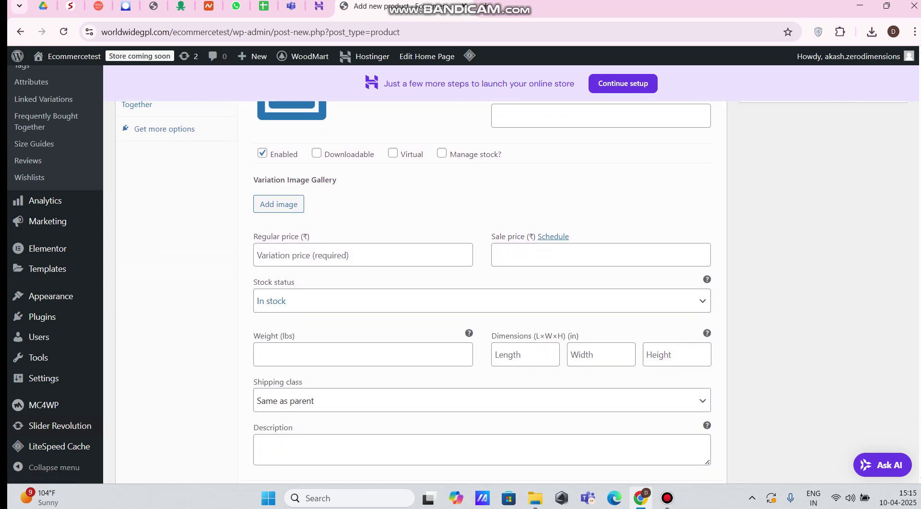
{"action": "left_click", "coordinate": [363, 256]}
{"action": "type", "text": "70000"}
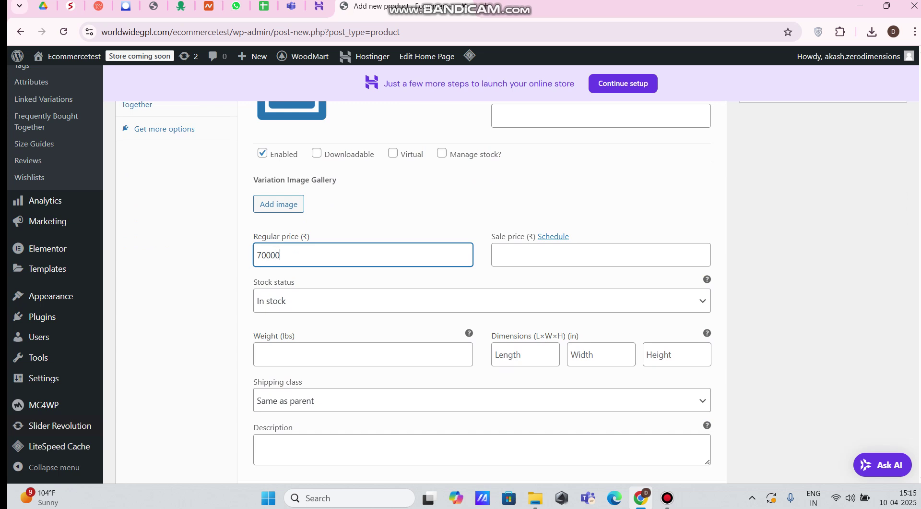
{"action": "left_click", "coordinate": [601, 255]}
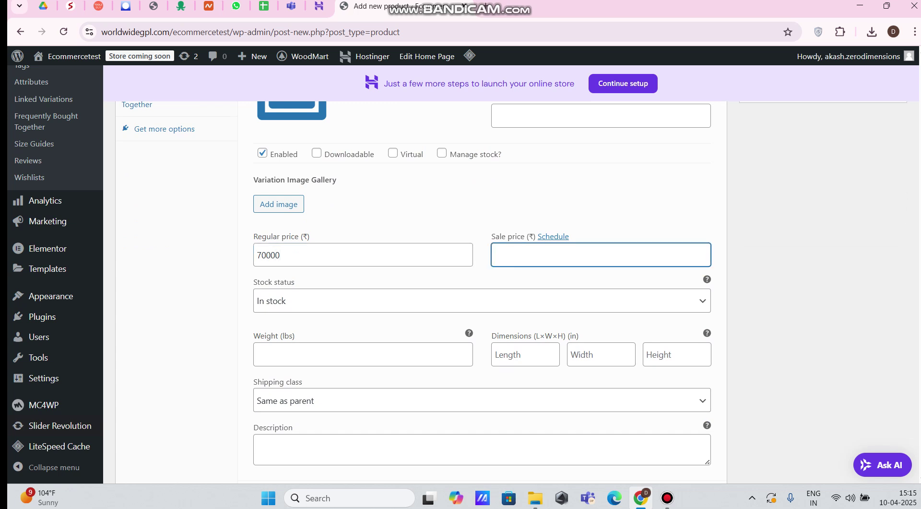
{"action": "type", "text": "50000"}
{"action": "scroll", "coordinate": [480, 288], "scroll_direction": "down", "scroll_amount": 1}
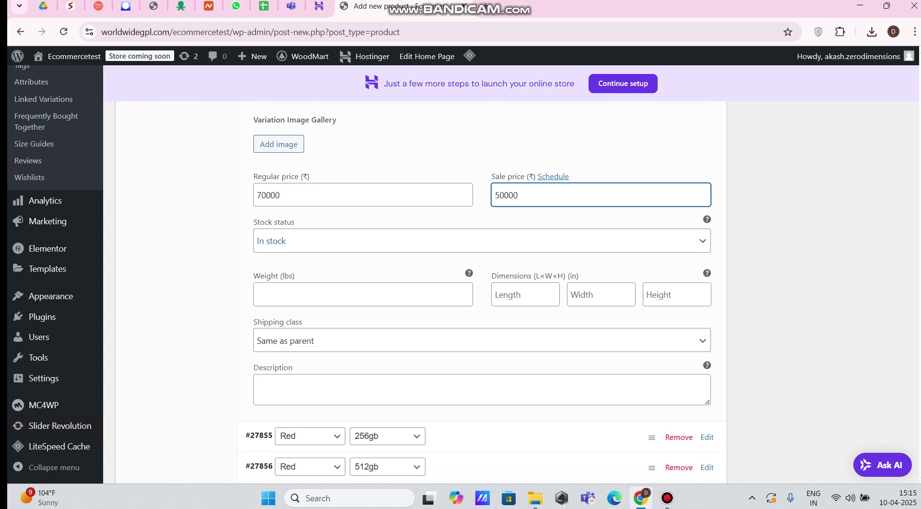
{"action": "scroll", "coordinate": [480, 288], "scroll_direction": "down", "scroll_amount": 3}
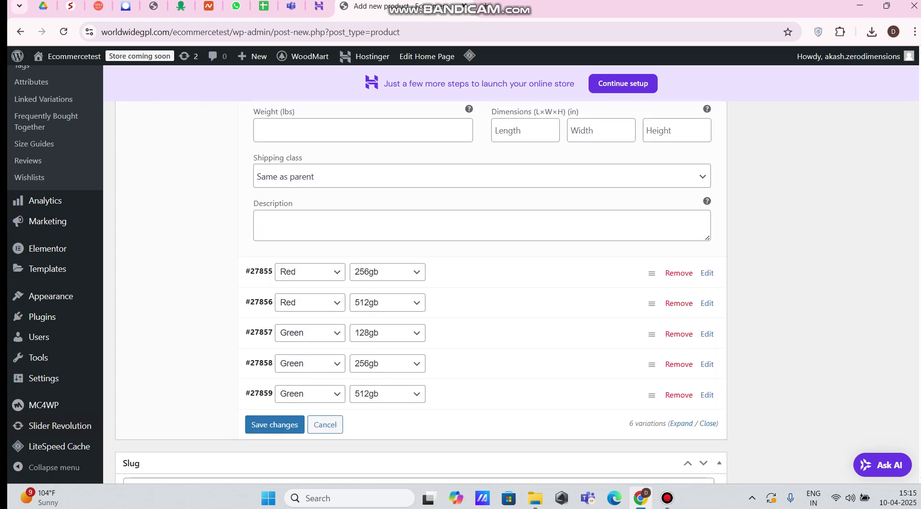
{"action": "scroll", "coordinate": [480, 288], "scroll_direction": "up", "scroll_amount": 2}
{"action": "scroll", "coordinate": [480, 288], "scroll_direction": "down", "scroll_amount": 2}
{"action": "left_click", "coordinate": [274, 408]}
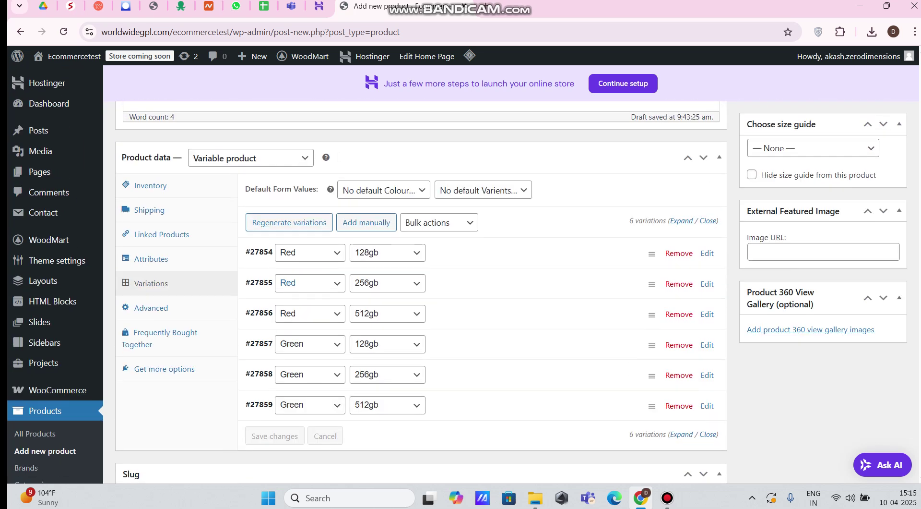
Give the Red 256gb variation a regular price of 70000 and a sale price of 63000, and save the changes.
{"action": "left_click", "coordinate": [387, 282]}
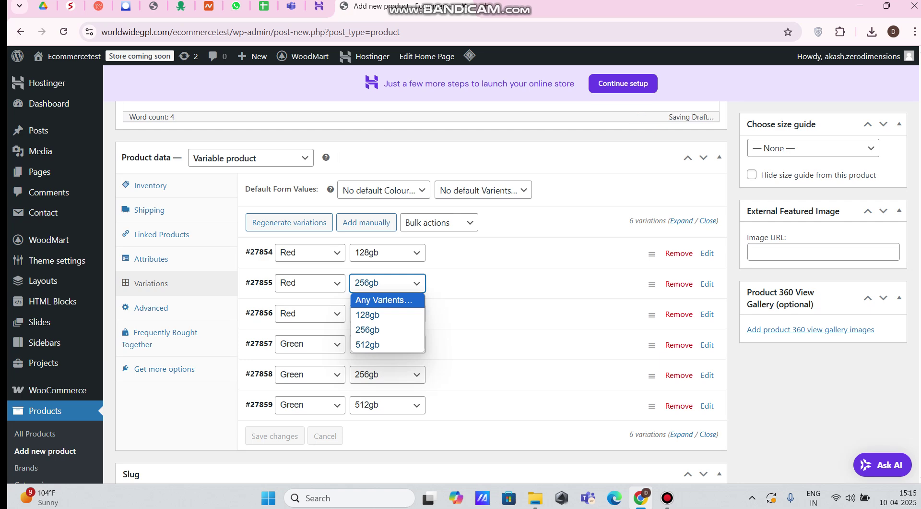
{"action": "left_click", "coordinate": [708, 284]}
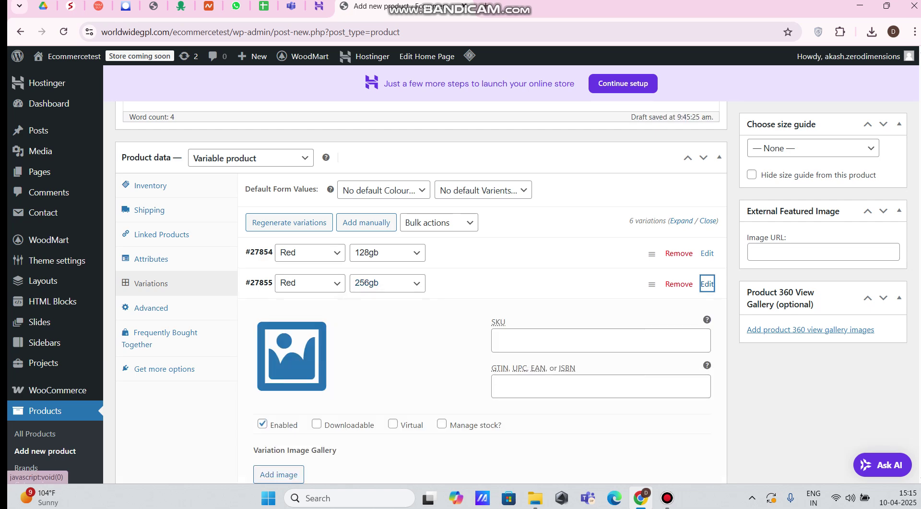
{"action": "scroll", "coordinate": [707, 283], "scroll_direction": "down", "scroll_amount": 2}
{"action": "scroll", "coordinate": [482, 285], "scroll_direction": "down", "scroll_amount": 3}
{"action": "left_click", "coordinate": [362, 285]}
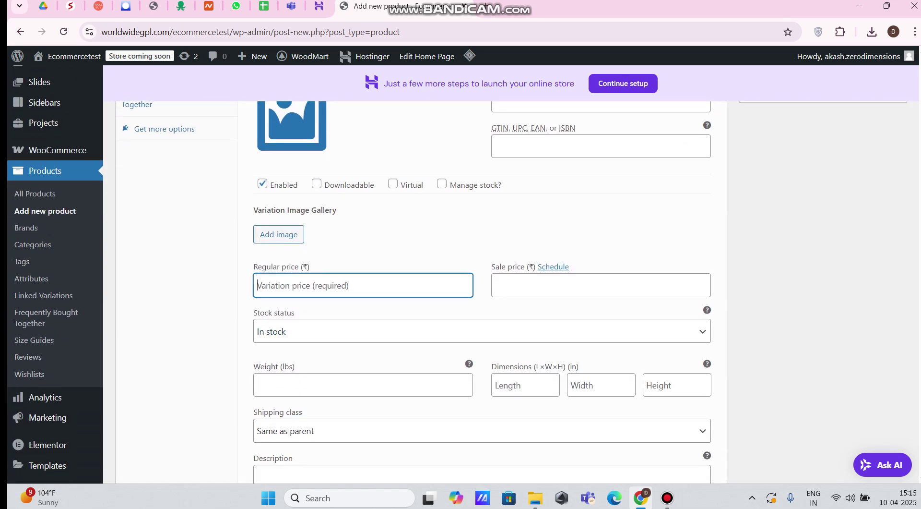
{"action": "type", "text": "70000"}
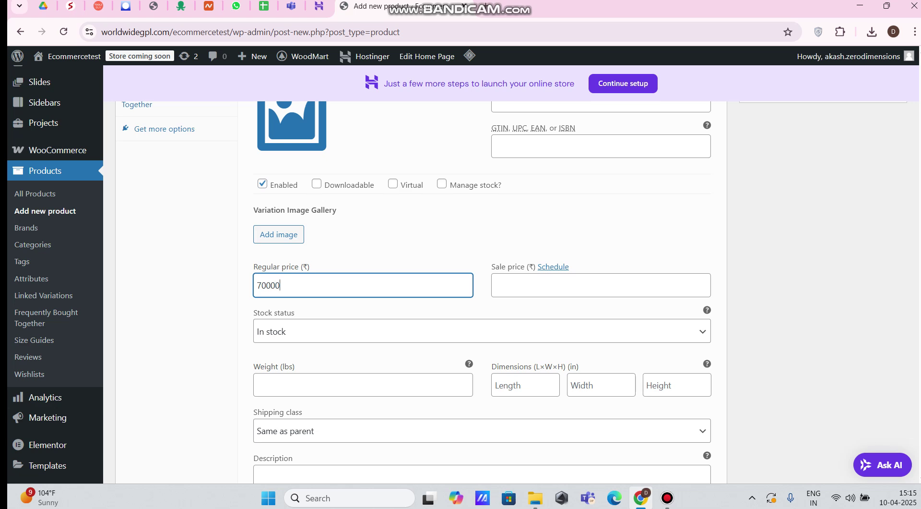
{"action": "left_click", "coordinate": [601, 285]}
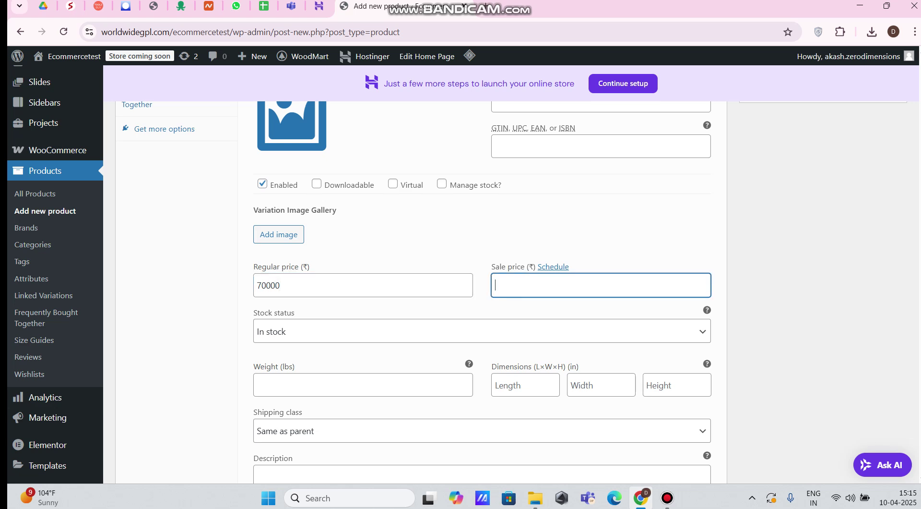
{"action": "scroll", "coordinate": [458, 271], "scroll_direction": "up", "scroll_amount": 4}
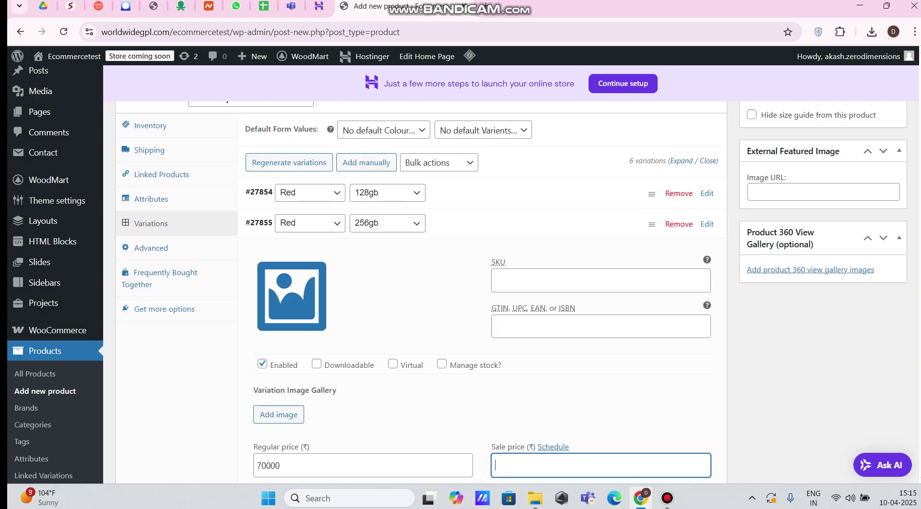
{"action": "scroll", "coordinate": [458, 271], "scroll_direction": "down", "scroll_amount": 4}
{"action": "scroll", "coordinate": [457, 271], "scroll_direction": "up", "scroll_amount": 1}
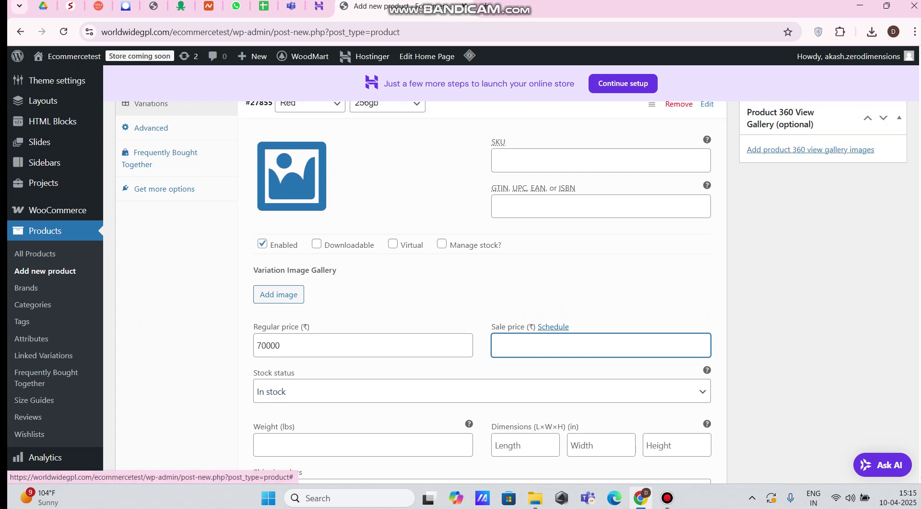
{"action": "type", "text": "63000"}
{"action": "scroll", "coordinate": [458, 271], "scroll_direction": "down", "scroll_amount": 10}
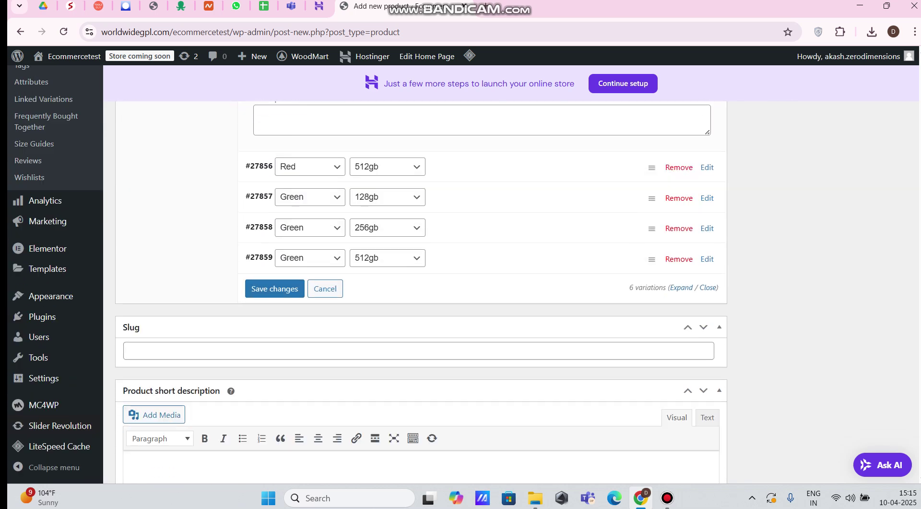
Set the product slug to samsungs24.
{"action": "scroll", "coordinate": [458, 271], "scroll_direction": "up", "scroll_amount": 10}
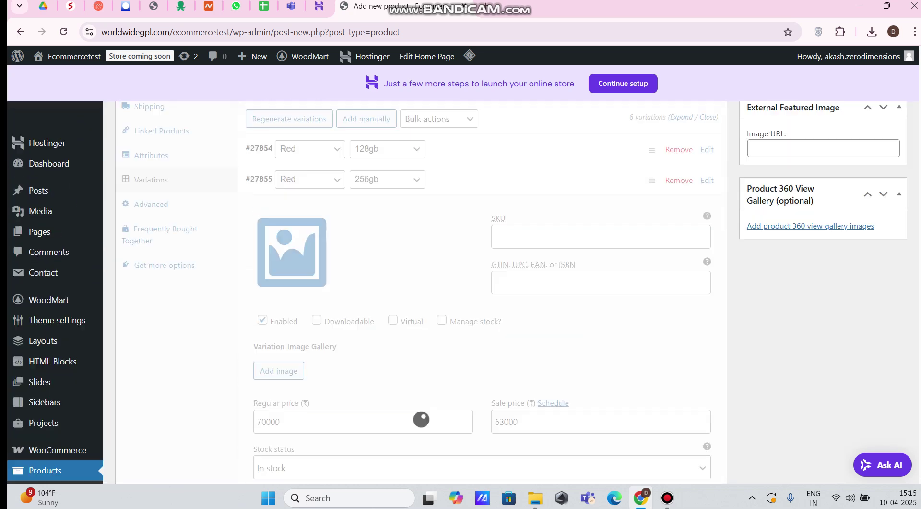
{"action": "scroll", "coordinate": [458, 271], "scroll_direction": "up", "scroll_amount": 15}
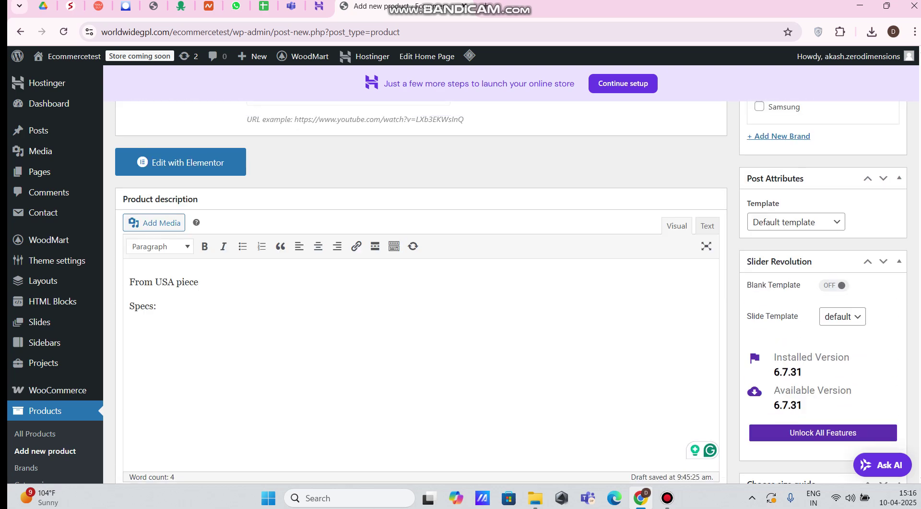
{"action": "scroll", "coordinate": [458, 271], "scroll_direction": "up", "scroll_amount": 10}
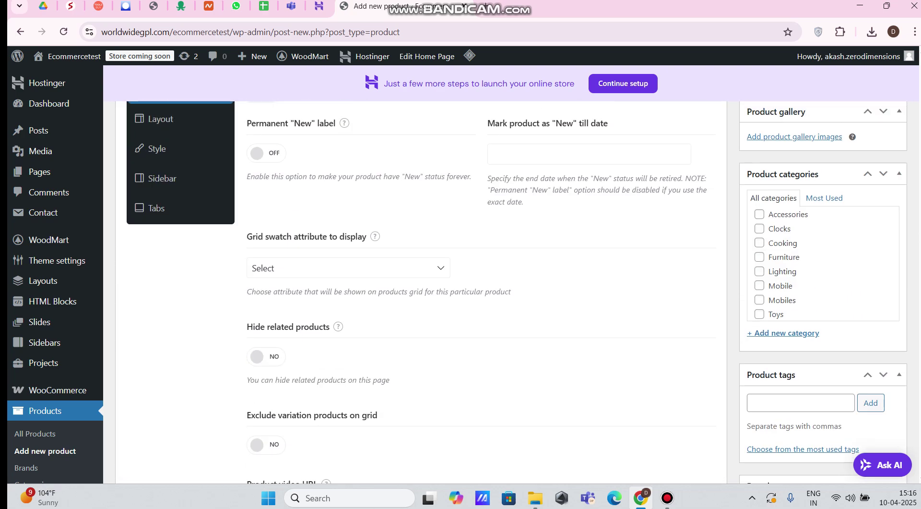
{"action": "scroll", "coordinate": [422, 274], "scroll_direction": "down", "scroll_amount": 5}
{"action": "scroll", "coordinate": [421, 288], "scroll_direction": "up", "scroll_amount": 3}
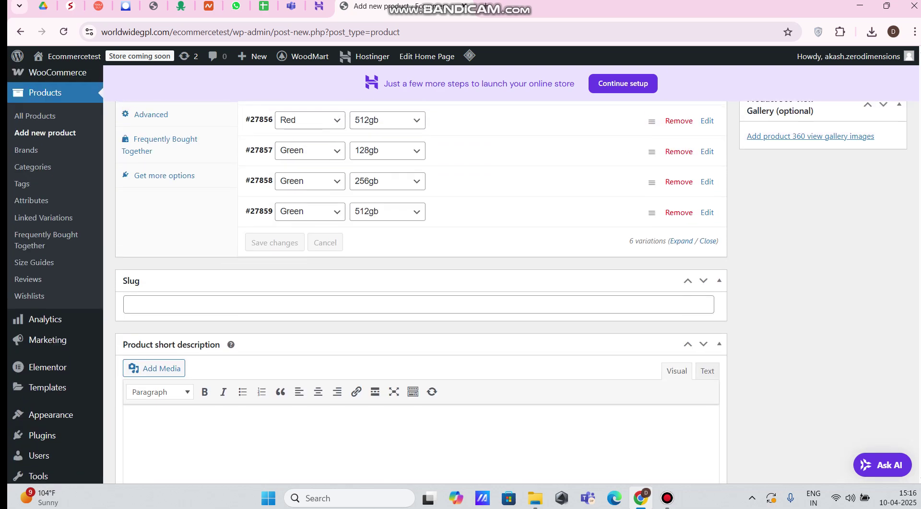
{"action": "left_click", "coordinate": [131, 304]}
{"action": "type", "text": "sa"}
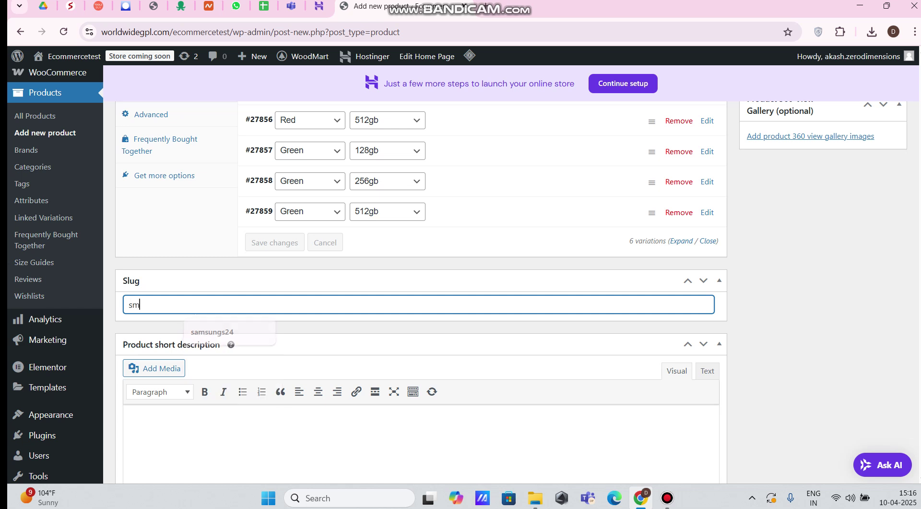
{"action": "key", "text": "BackSpace"}
{"action": "type", "text": "ams"}
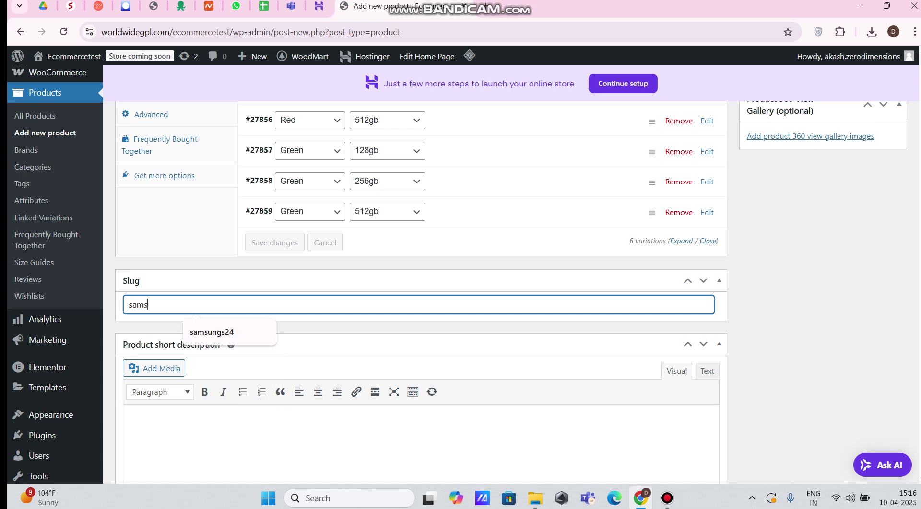
{"action": "type", "text": "ung"}
{"action": "key", "text": "Down"}
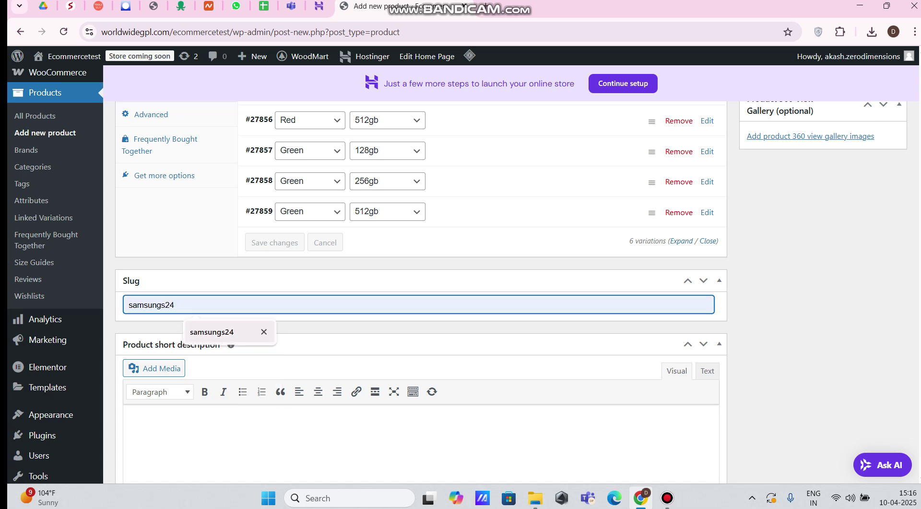
{"action": "key", "text": "Return"}
Write the product short description "Best over the photography world.".
{"action": "scroll", "coordinate": [421, 288], "scroll_direction": "down", "scroll_amount": 3}
{"action": "left_click", "coordinate": [130, 301]}
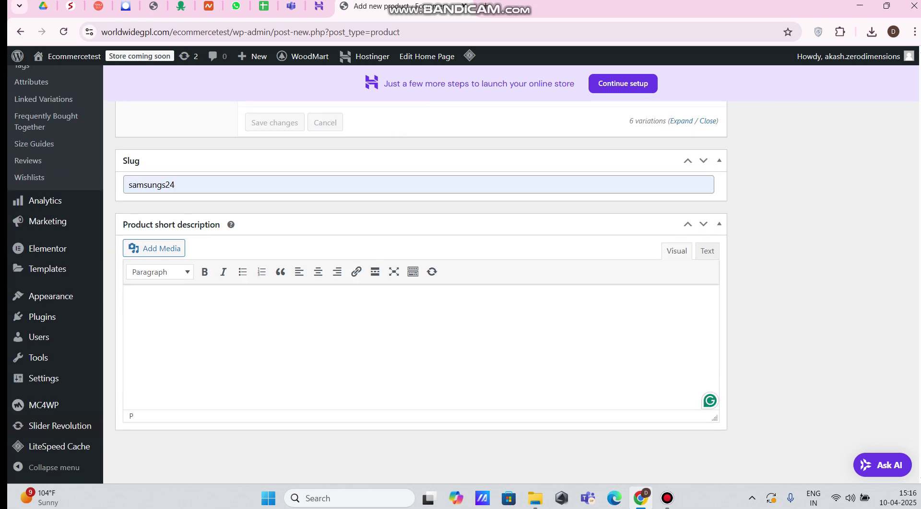
{"action": "type", "text": "Best overt"}
{"action": "key", "text": "BackSpace"}
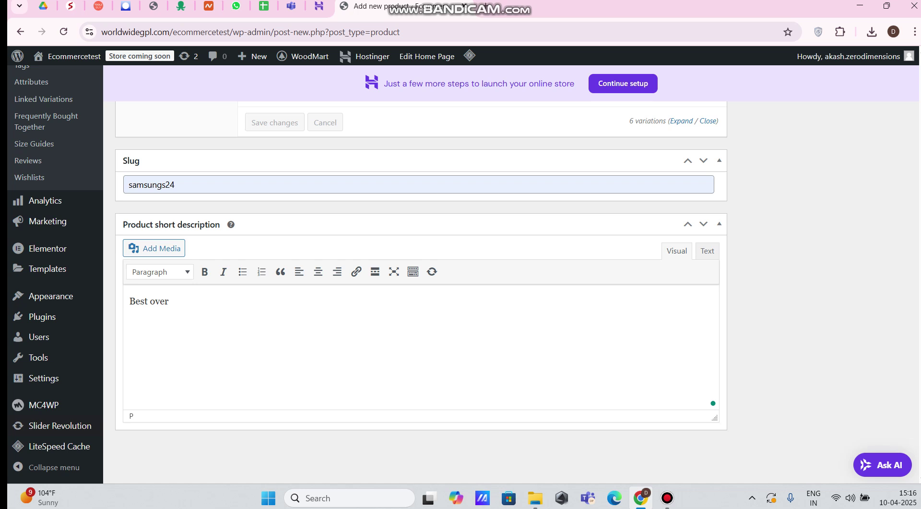
{"action": "type", "text": "the photogfraphy"}
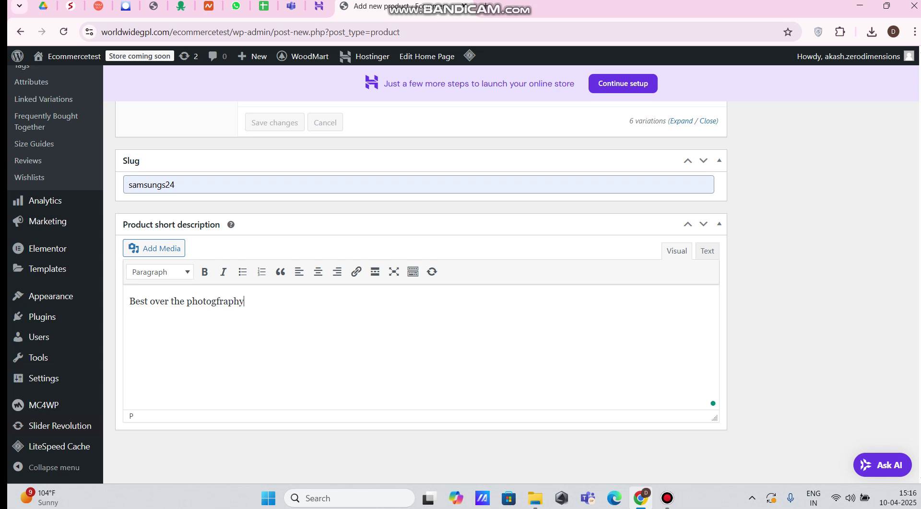
{"action": "key", "text": "ctrl+a"}
{"action": "key", "text": "BackSpace"}
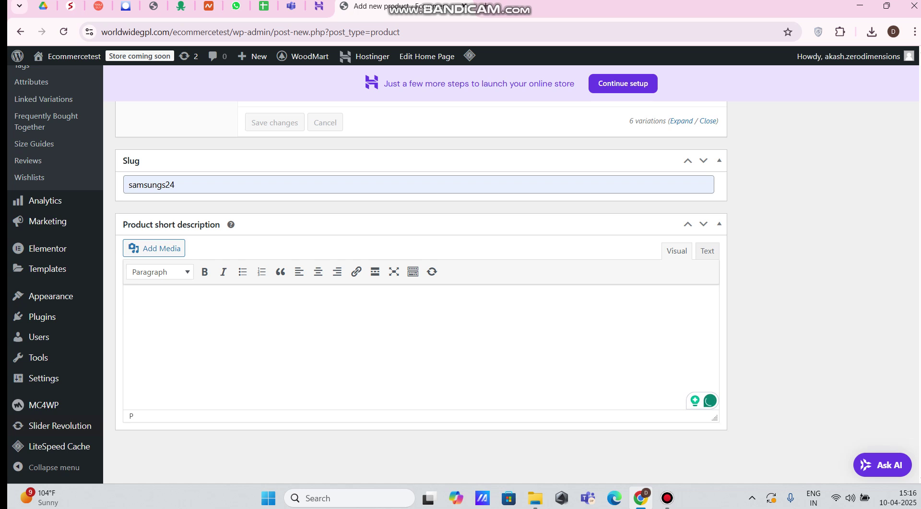
{"action": "type", "text": "Best overt"}
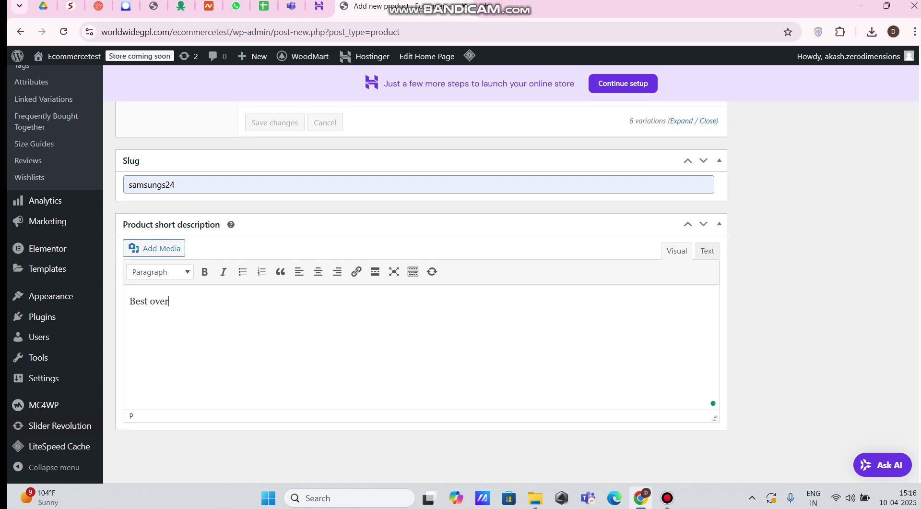
{"action": "type", "text": "photography world."}
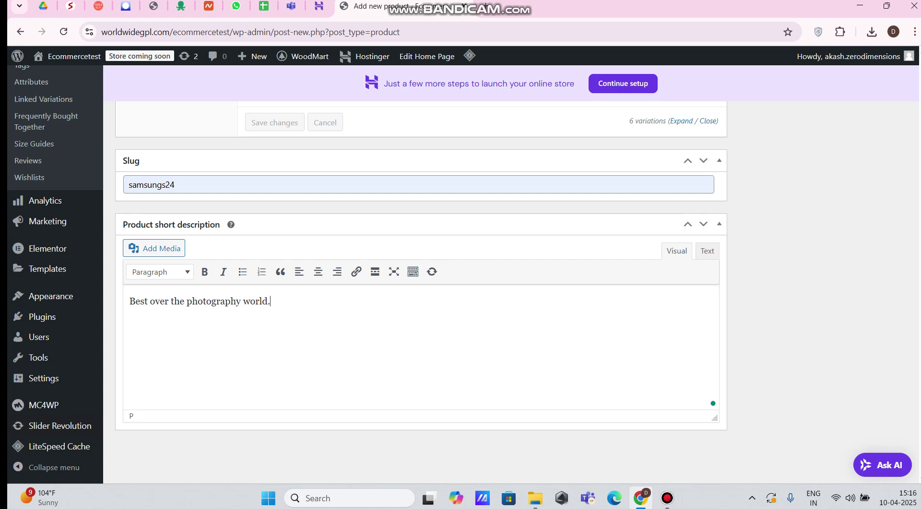
Assign the product to the Samsung brand and the Mobiles category.
{"action": "scroll", "coordinate": [421, 274], "scroll_direction": "up", "scroll_amount": 15}
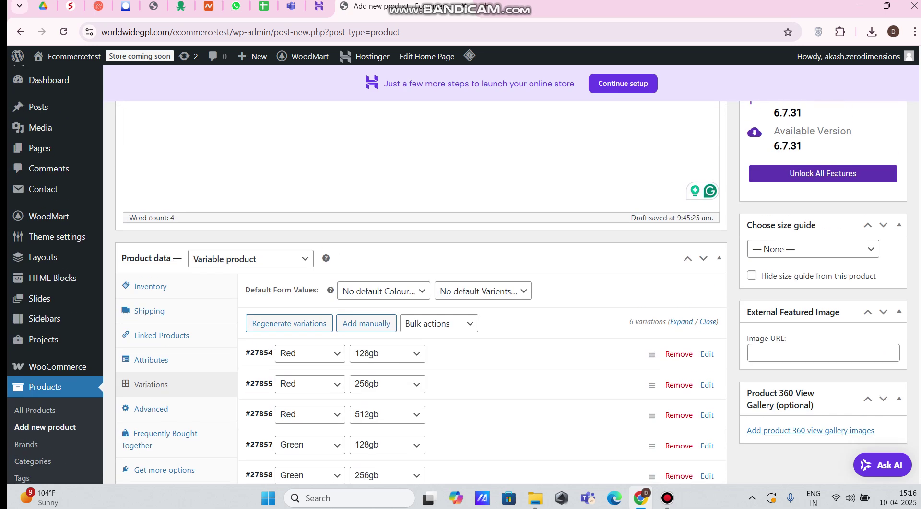
{"action": "scroll", "coordinate": [421, 293], "scroll_direction": "up", "scroll_amount": 3}
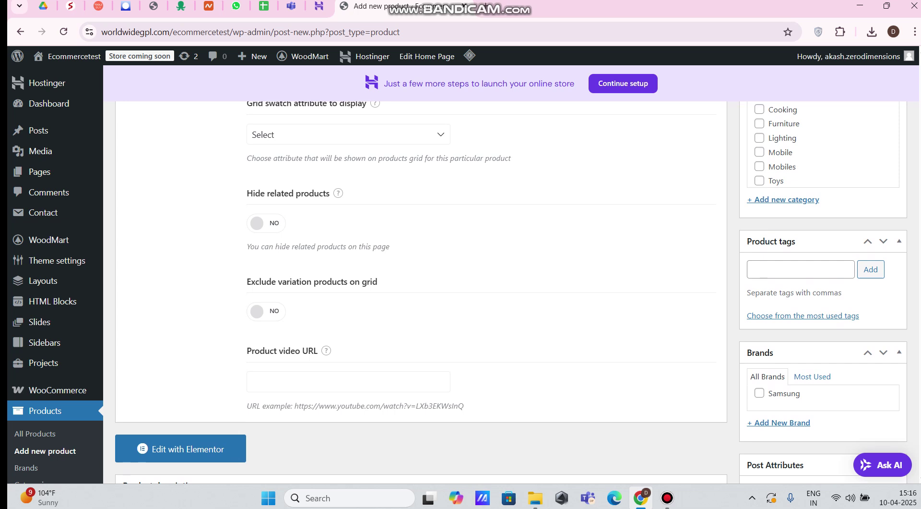
{"action": "left_click", "coordinate": [759, 393]}
{"action": "scroll", "coordinate": [760, 393], "scroll_direction": "up", "scroll_amount": 1}
{"action": "scroll", "coordinate": [421, 293], "scroll_direction": "up", "scroll_amount": 3}
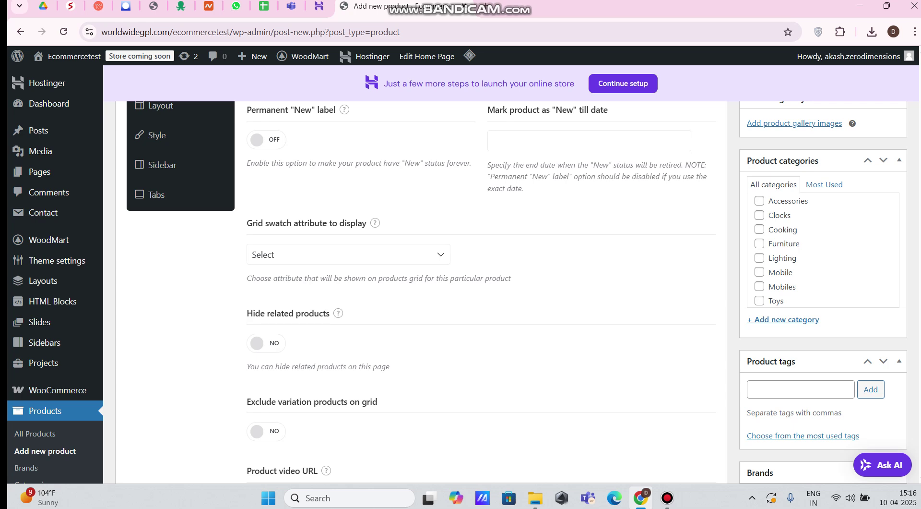
{"action": "left_click", "coordinate": [760, 286]}
Set the close-up photo of the grey phones on a dark background as the product image from the media library.
{"action": "scroll", "coordinate": [760, 285], "scroll_direction": "up", "scroll_amount": 5}
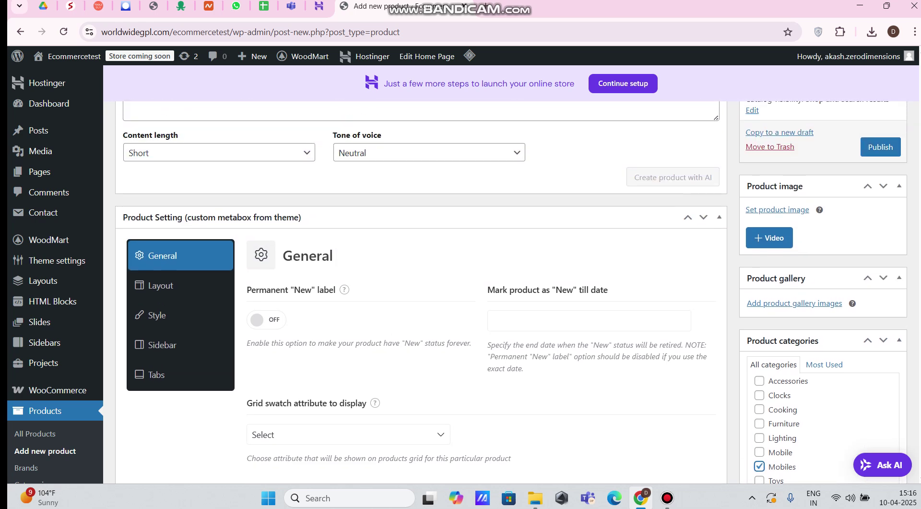
{"action": "scroll", "coordinate": [778, 268], "scroll_direction": "up", "scroll_amount": 2}
{"action": "left_click", "coordinate": [777, 269]}
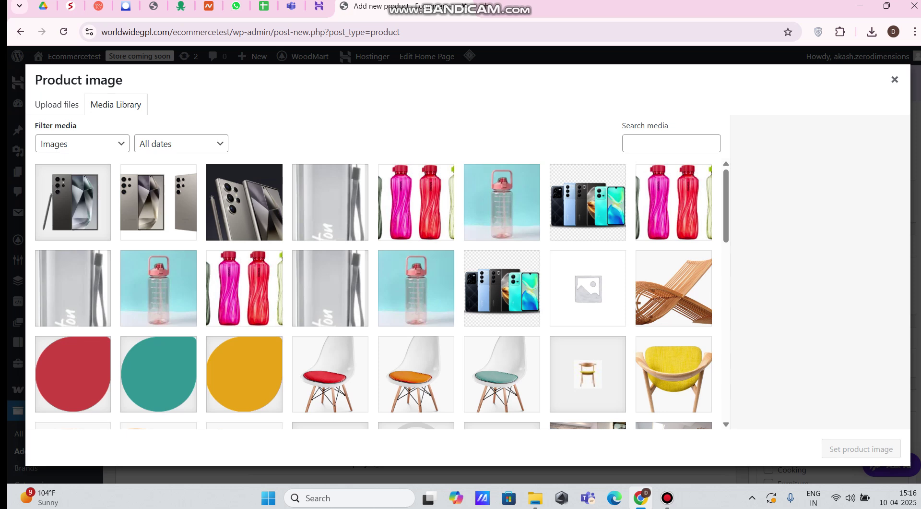
{"action": "left_click", "coordinate": [244, 202]}
{"action": "left_click", "coordinate": [862, 448]}
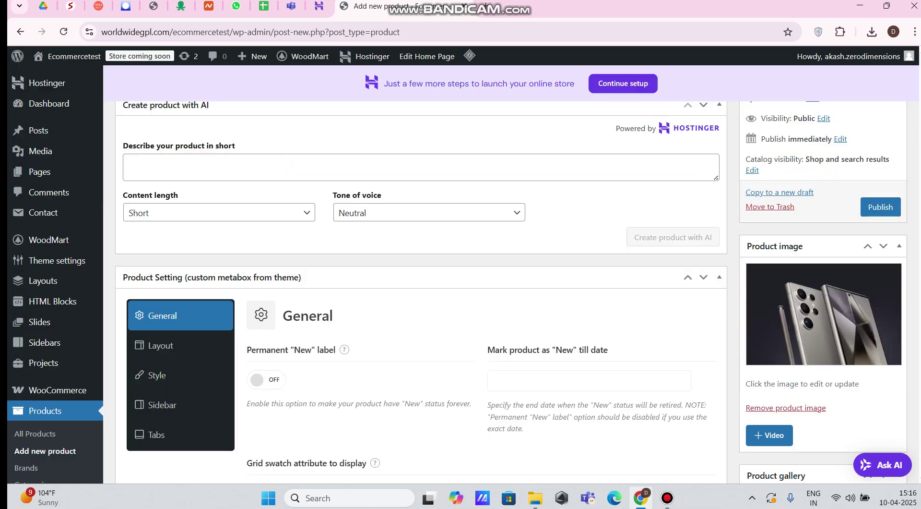
Add the other two Samsung phone photos from the media library, including samsung-s24.webp, to the product gallery.
{"action": "scroll", "coordinate": [461, 288], "scroll_direction": "down", "scroll_amount": 3}
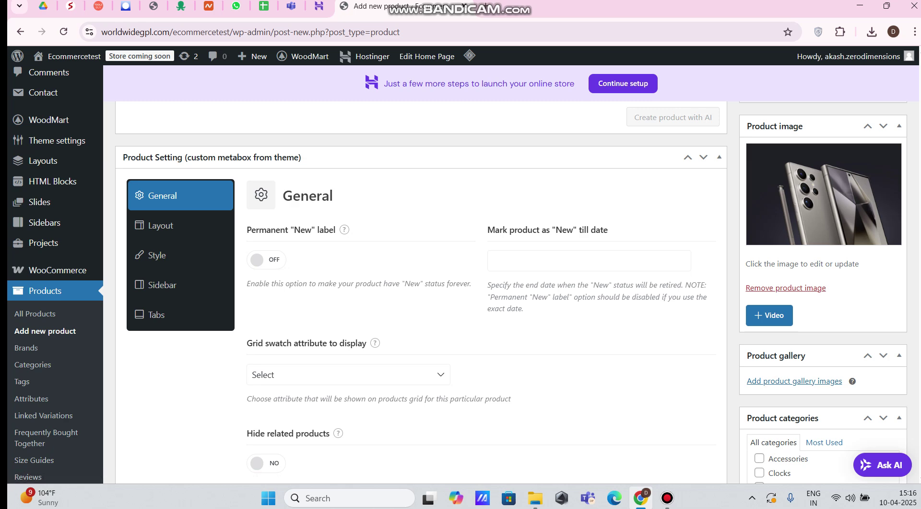
{"action": "left_click", "coordinate": [794, 380]}
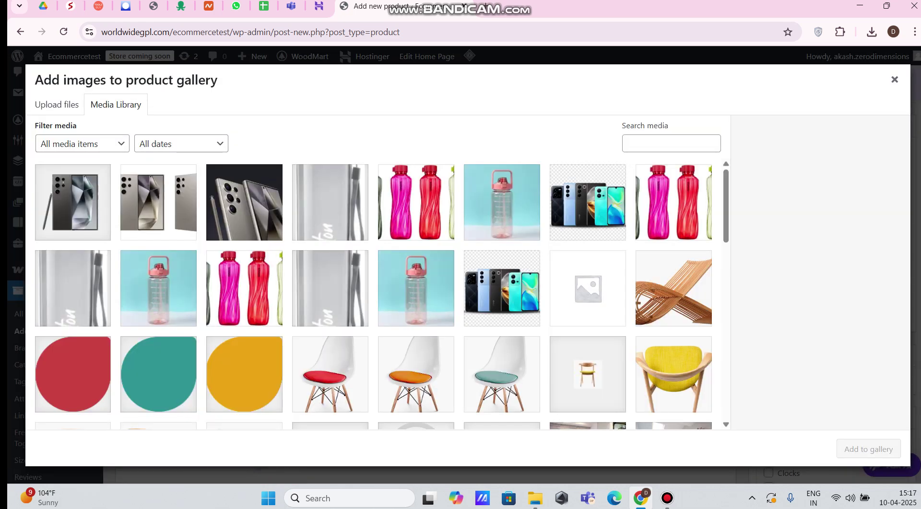
{"action": "left_click", "coordinate": [158, 202]}
{"action": "left_click", "coordinate": [73, 202]}
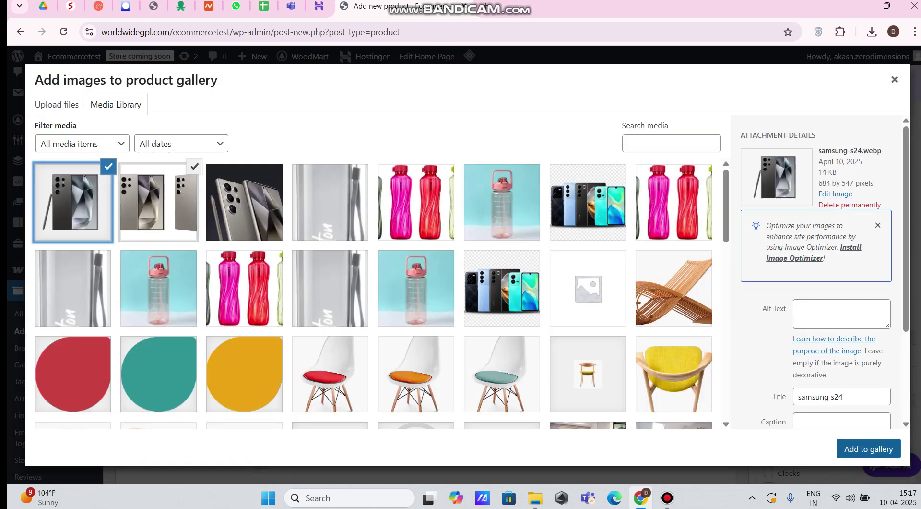
{"action": "left_click", "coordinate": [869, 449]}
Publish the product and open its store page preview.
{"action": "scroll", "coordinate": [816, 432], "scroll_direction": "up", "scroll_amount": 3}
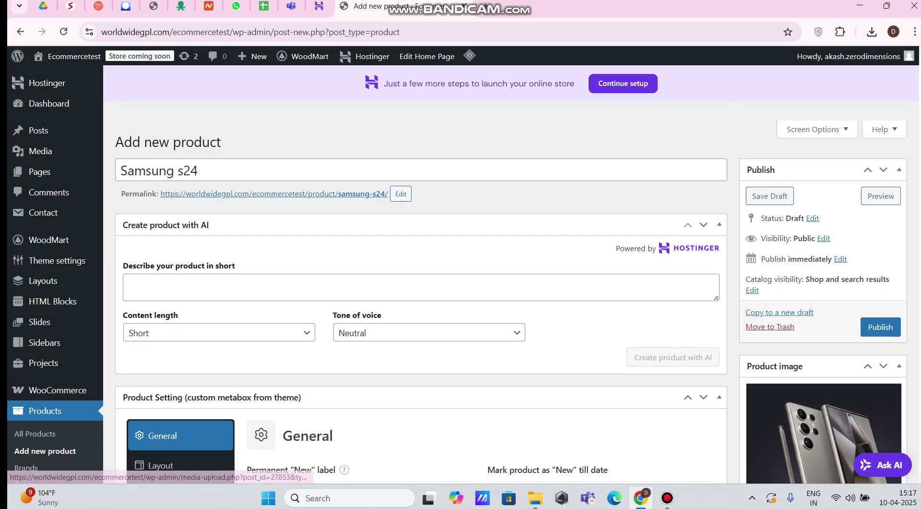
{"action": "scroll", "coordinate": [512, 302], "scroll_direction": "up", "scroll_amount": 1}
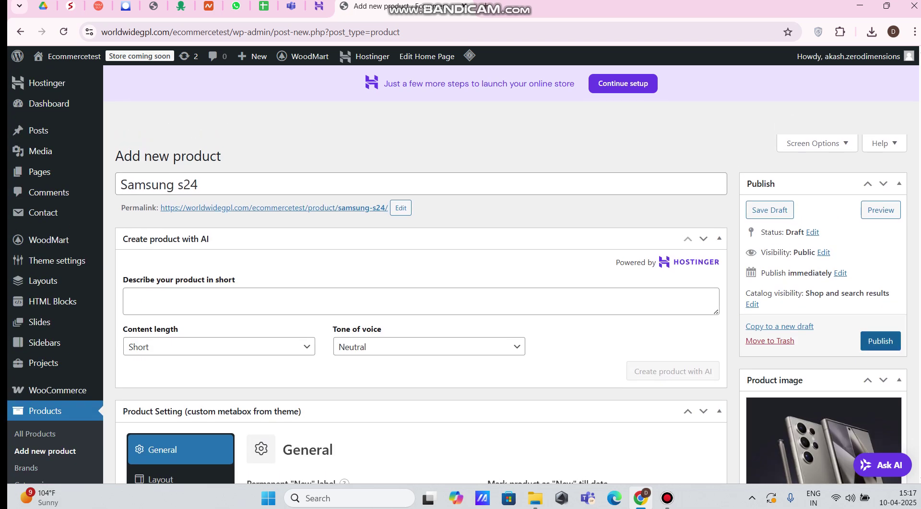
{"action": "left_click", "coordinate": [880, 341]}
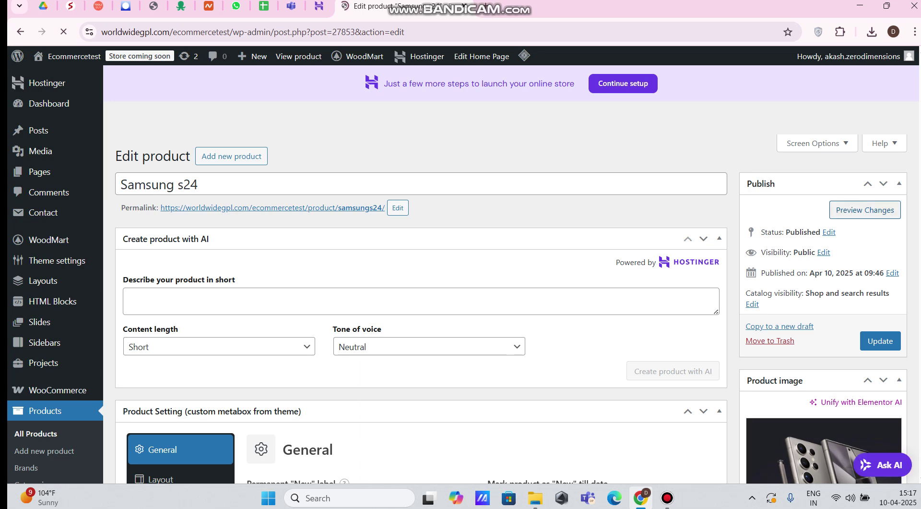
{"action": "left_click", "coordinate": [866, 210]}
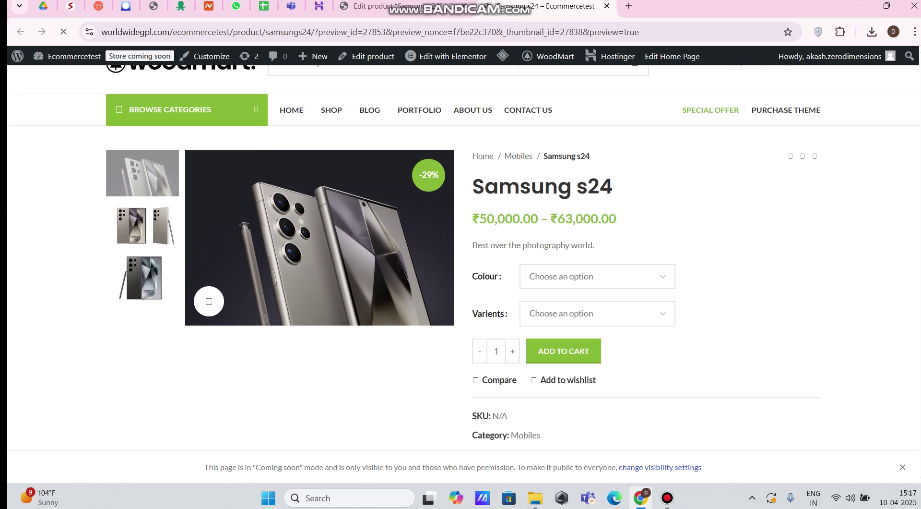
Choose the Red colour on the product page and switch between storage variants to check their prices, ending on 128gb.
{"action": "left_click", "coordinate": [598, 276]}
{"action": "left_click", "coordinate": [537, 312]}
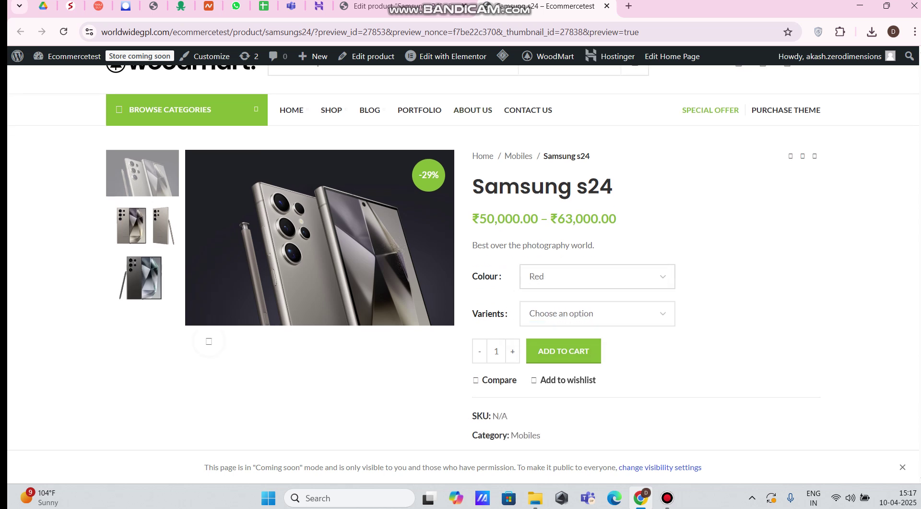
{"action": "left_click", "coordinate": [598, 313]}
{"action": "left_click", "coordinate": [597, 349]}
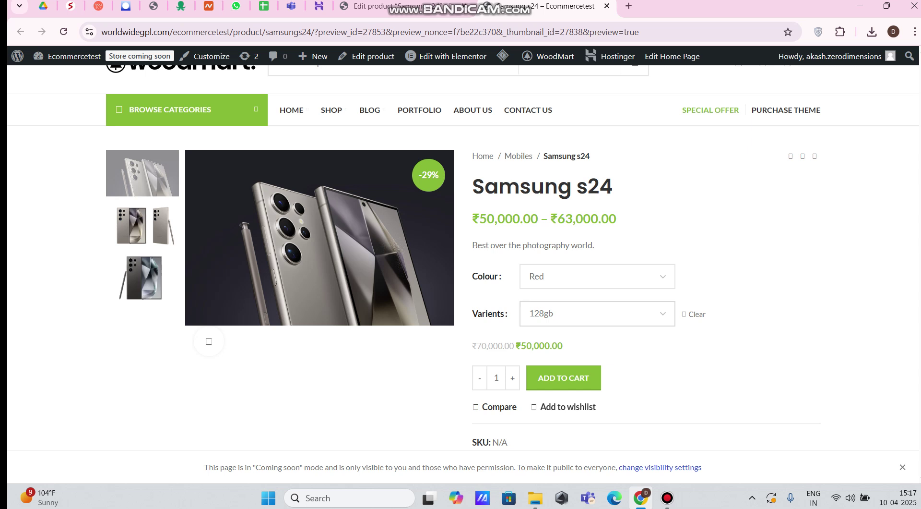
{"action": "left_click", "coordinate": [597, 312]}
{"action": "left_click", "coordinate": [598, 365]}
{"action": "left_click", "coordinate": [598, 312]}
{"action": "left_click", "coordinate": [597, 350]}
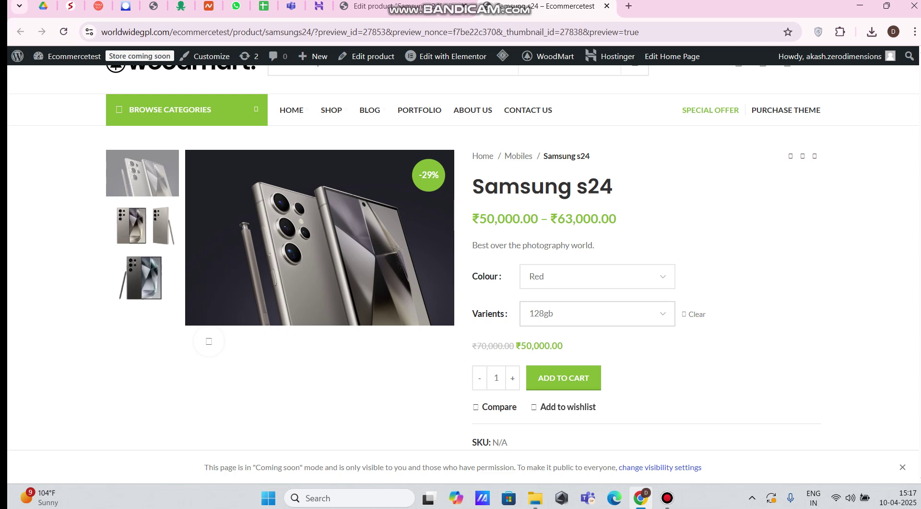